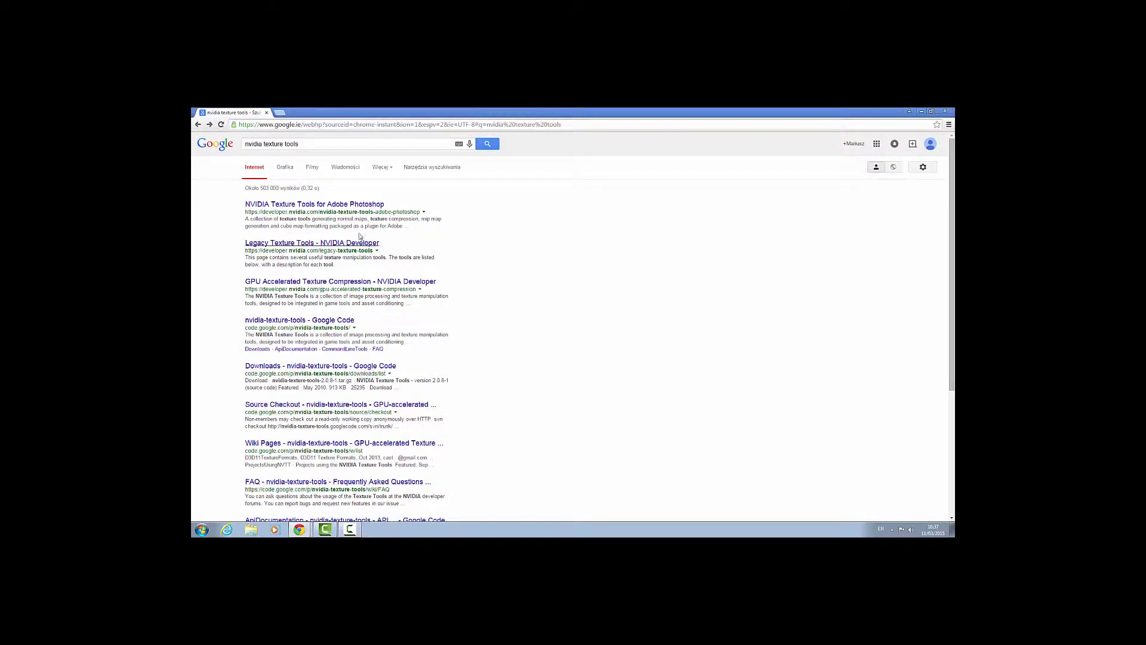
Step: Open the NVIDIA Texture Tools for Adobe Photoshop result from the 'nvidia texture tools' search
left_click(328, 205)
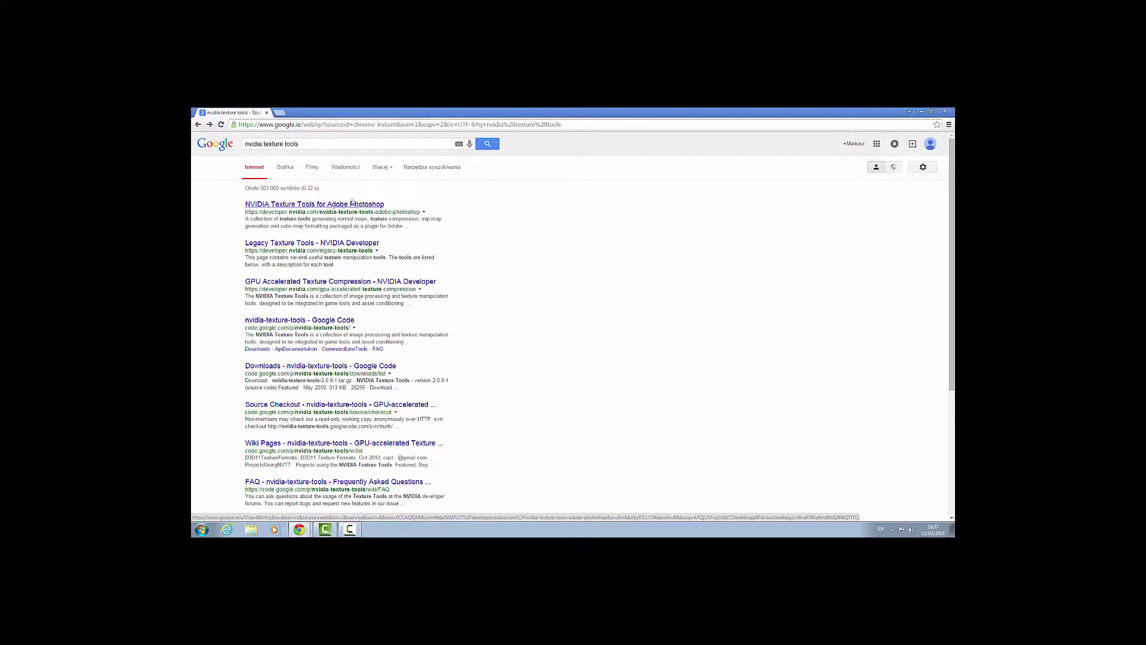
Step: Download and run the 64-bit Windows Texture Tools installer, then minimise Chrome
left_click(330, 206)
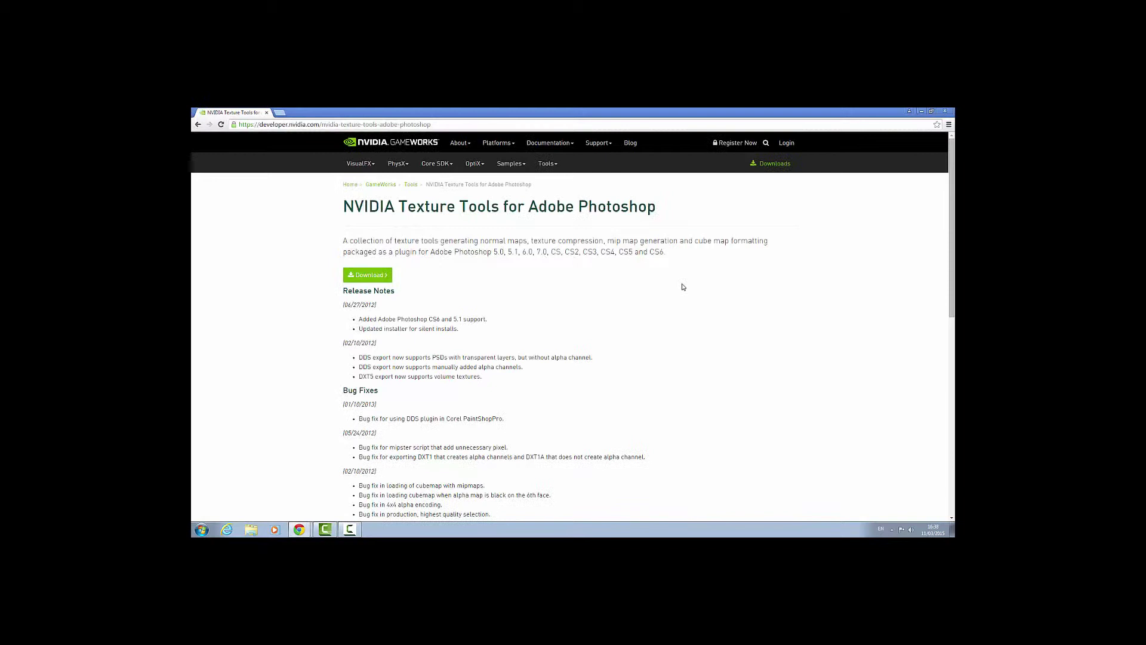
left_click(377, 276)
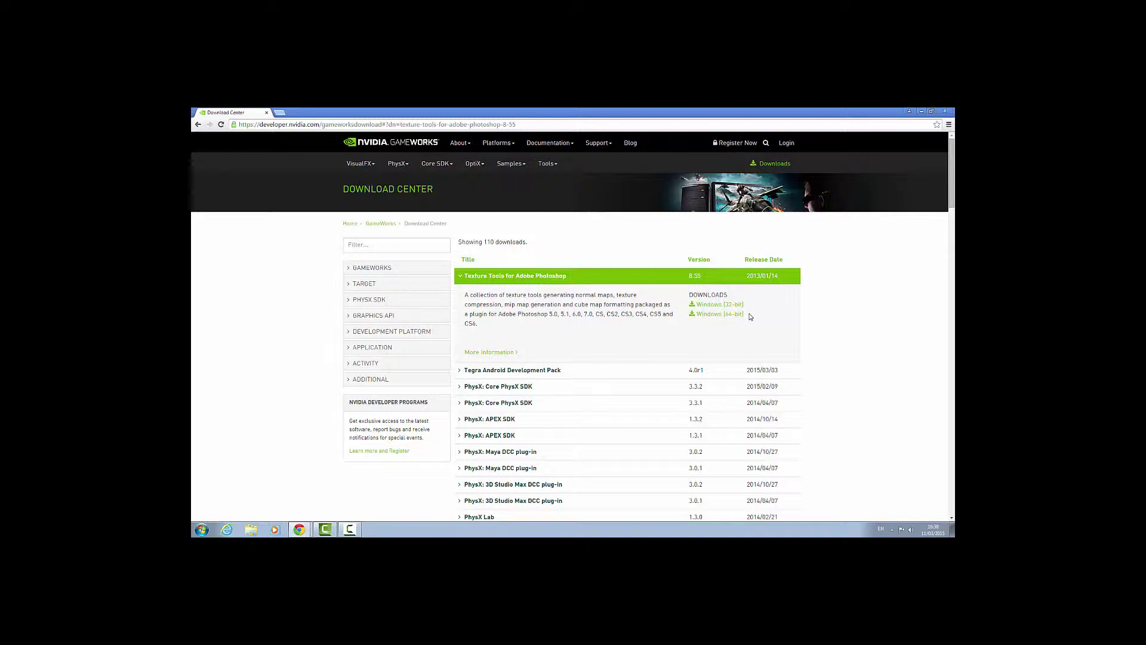
left_click(716, 317)
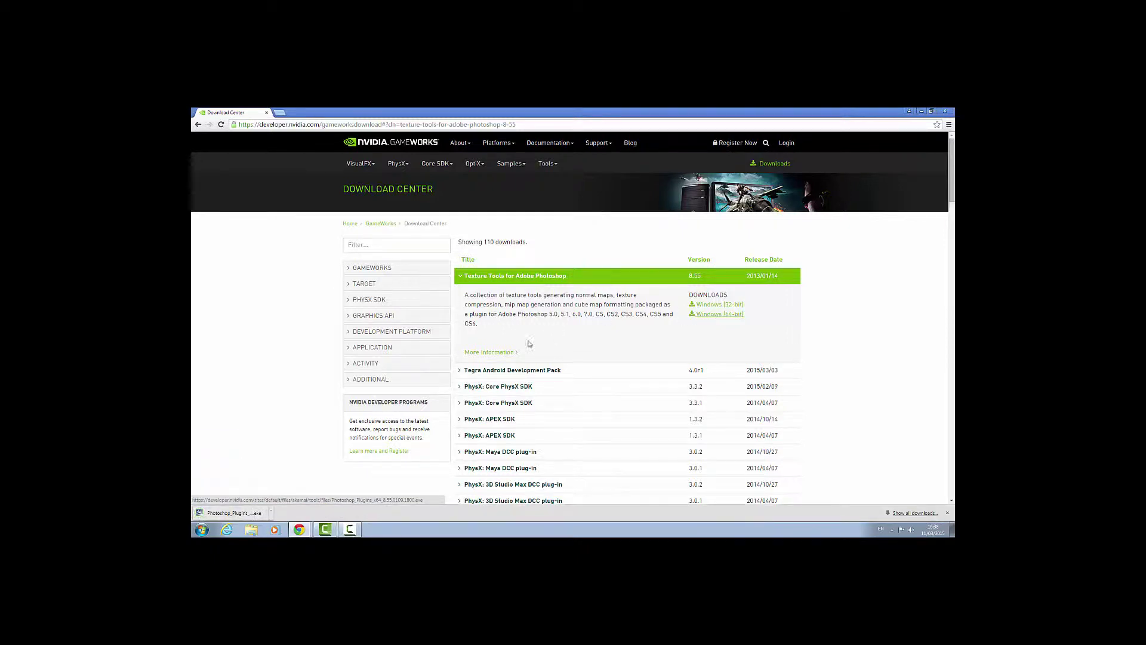
left_click(218, 515)
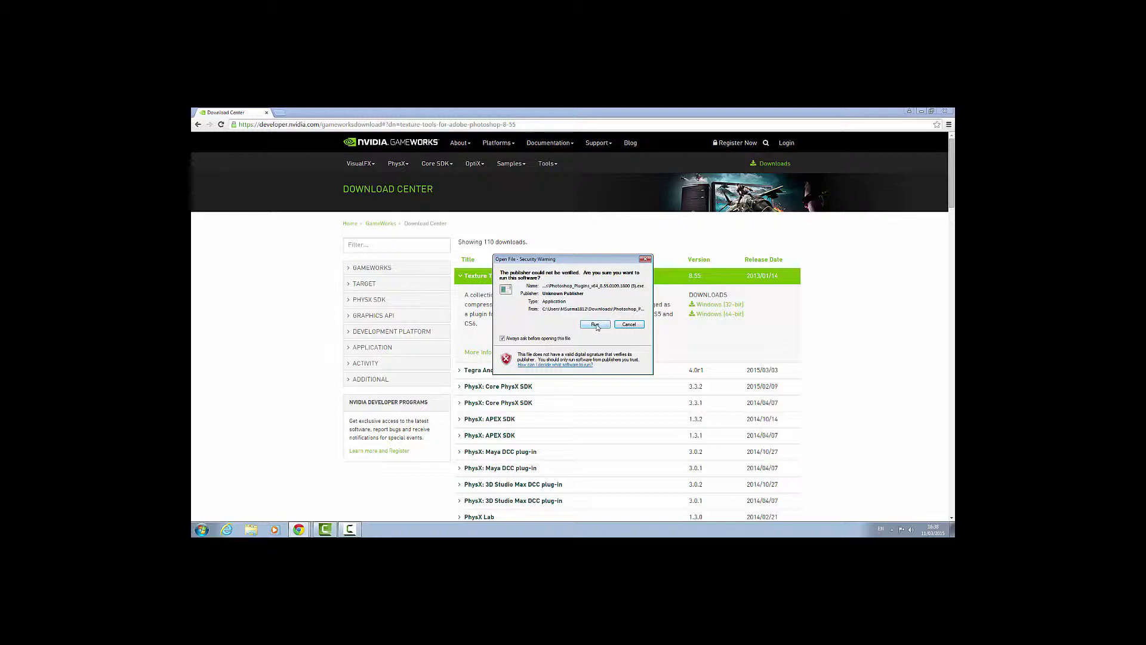
left_click(644, 260)
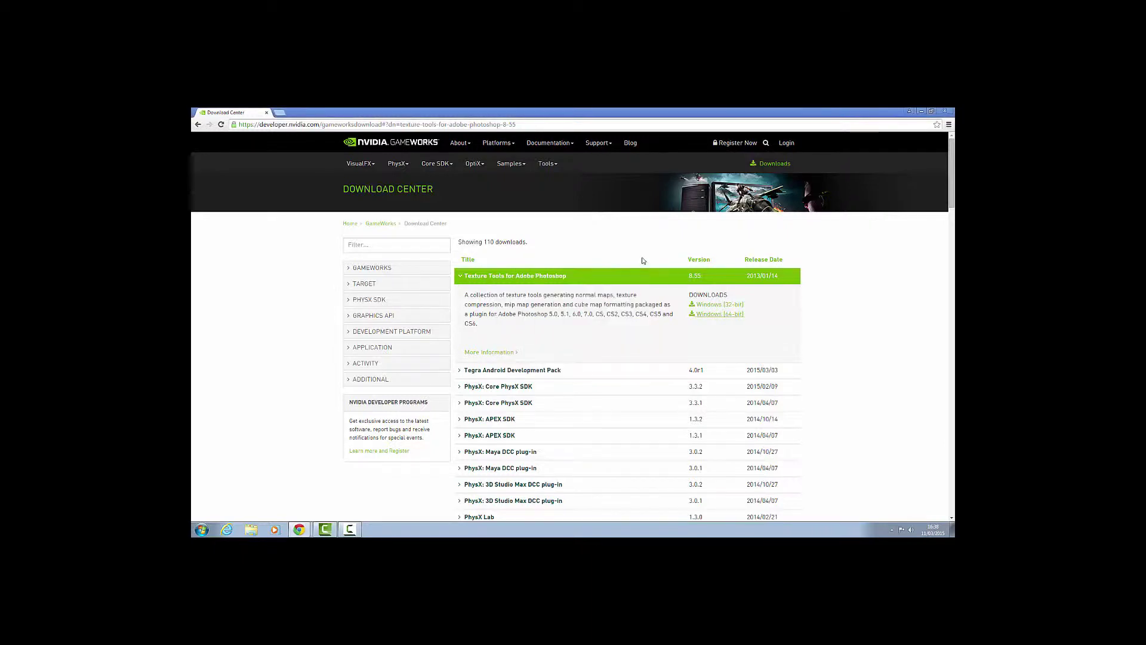
left_click(921, 111)
Step: Launch Adobe Photoshop CS6 from the Start menu and check the Filter menu
left_click(201, 529)
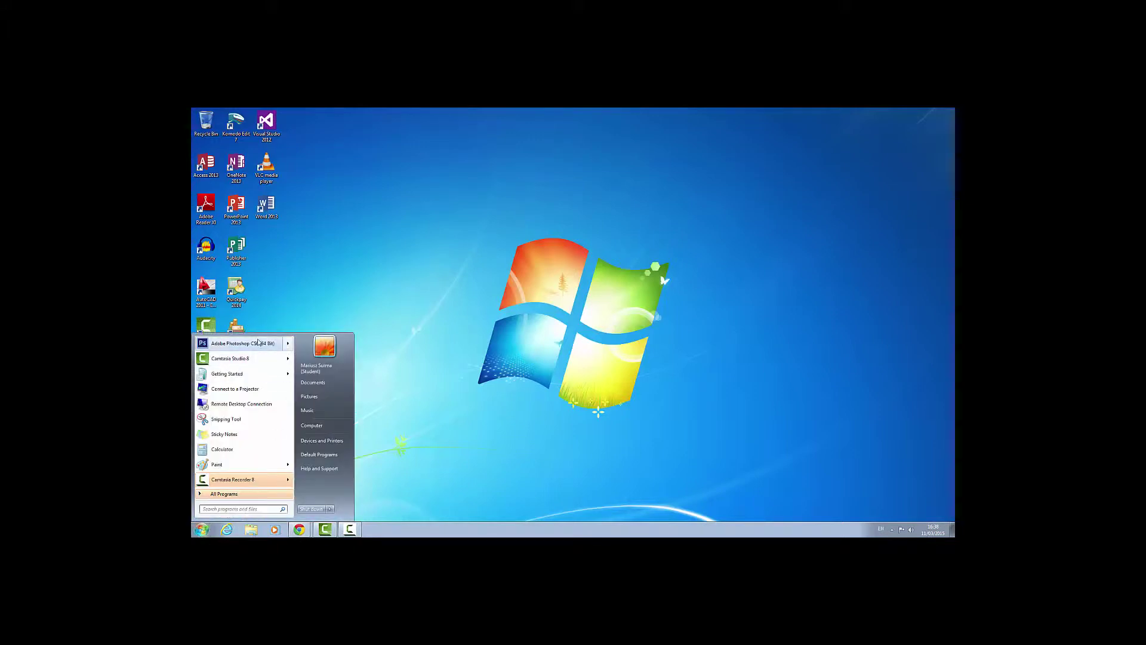
left_click(275, 344)
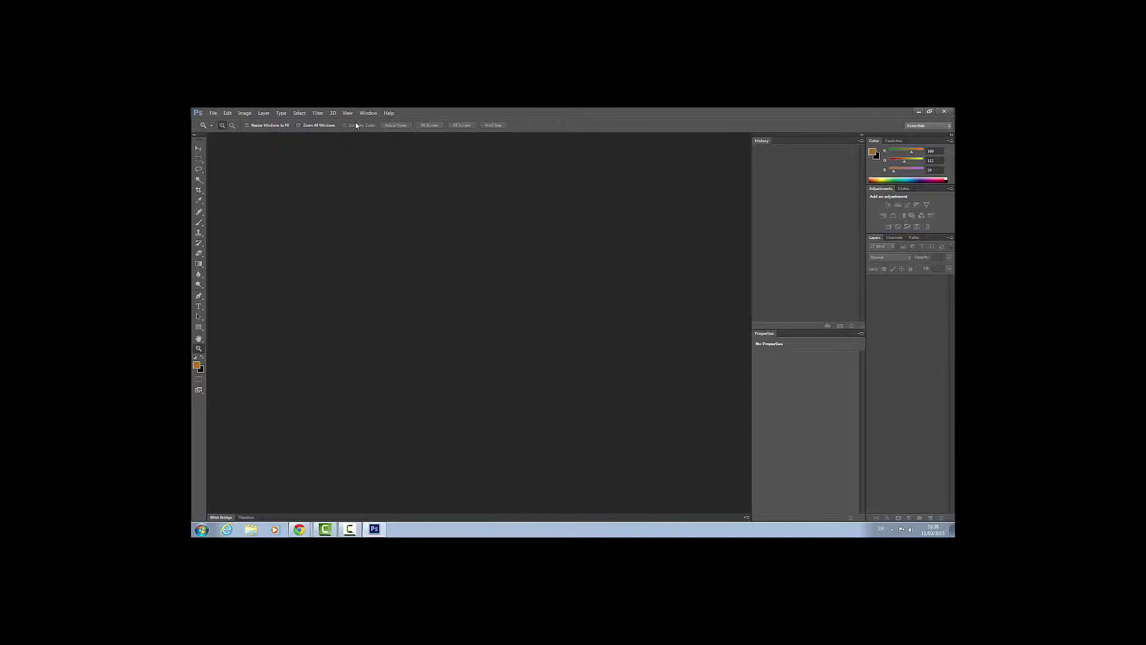
left_click(318, 113)
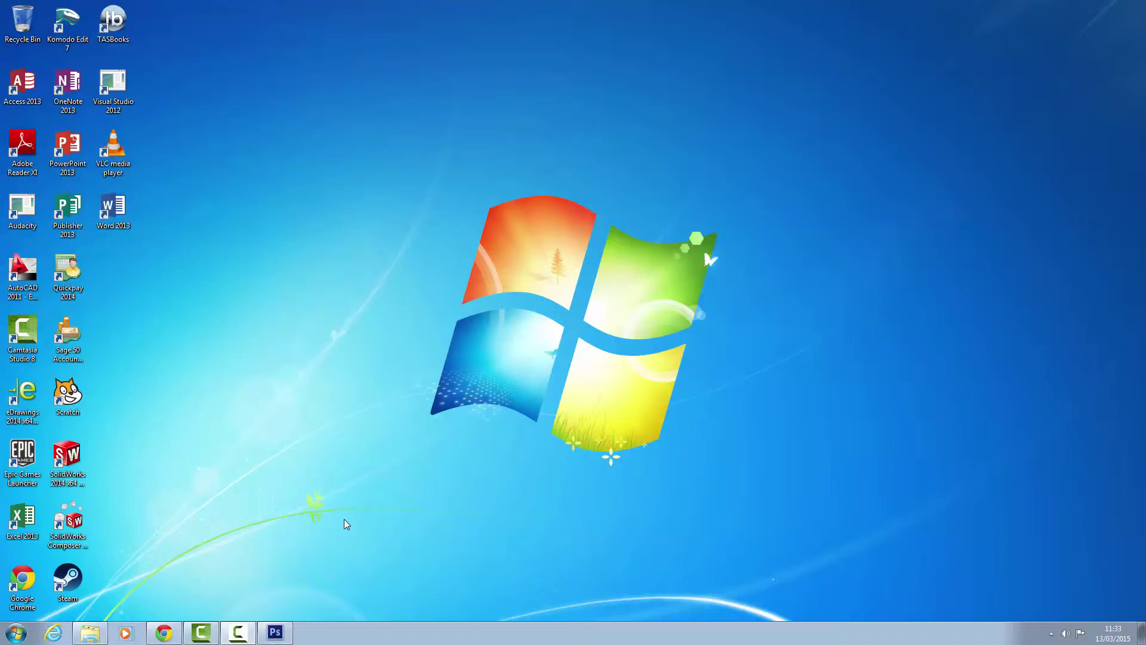
Step: Crop the right side off the brick wall photo
left_click(284, 636)
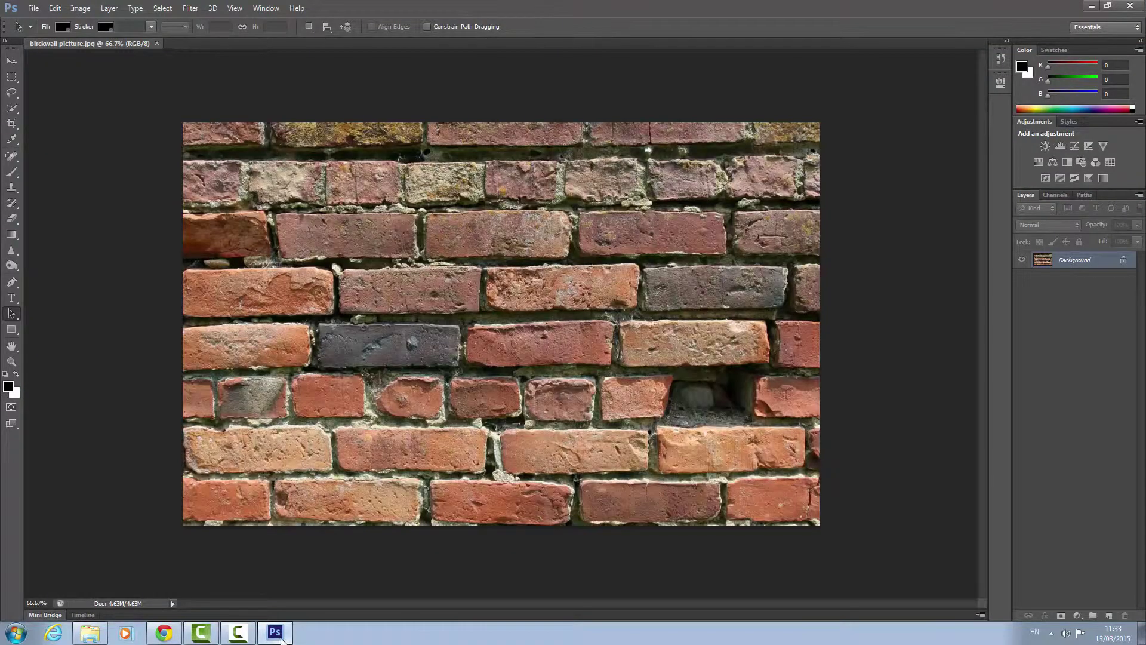
left_click(11, 124)
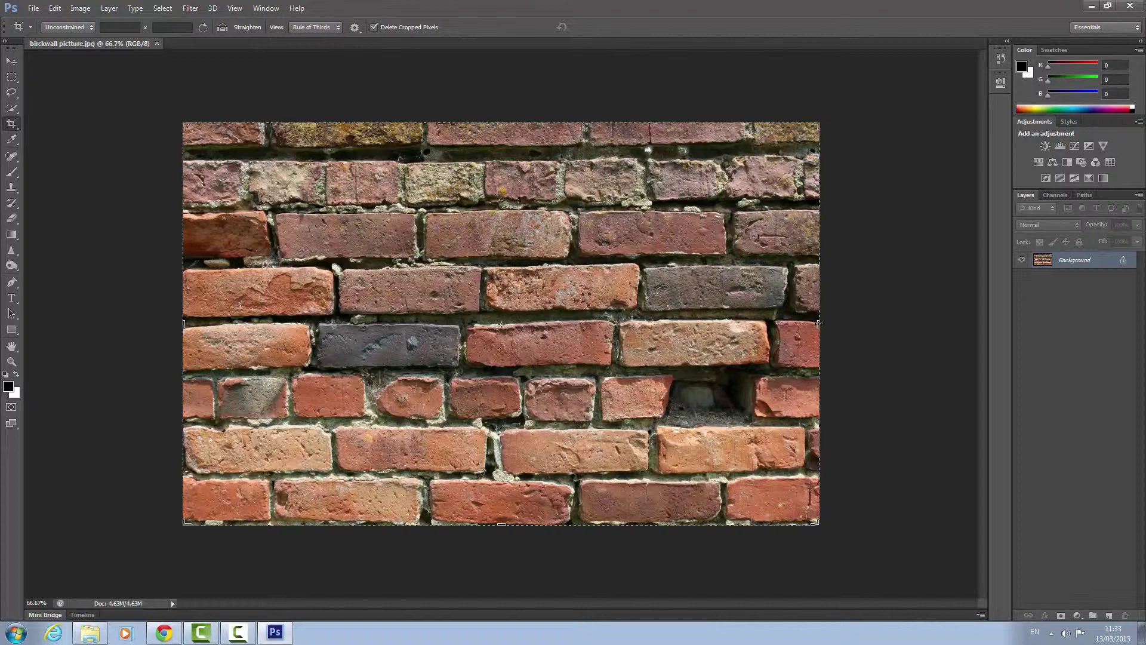
left_click_drag(818, 323, 732, 333)
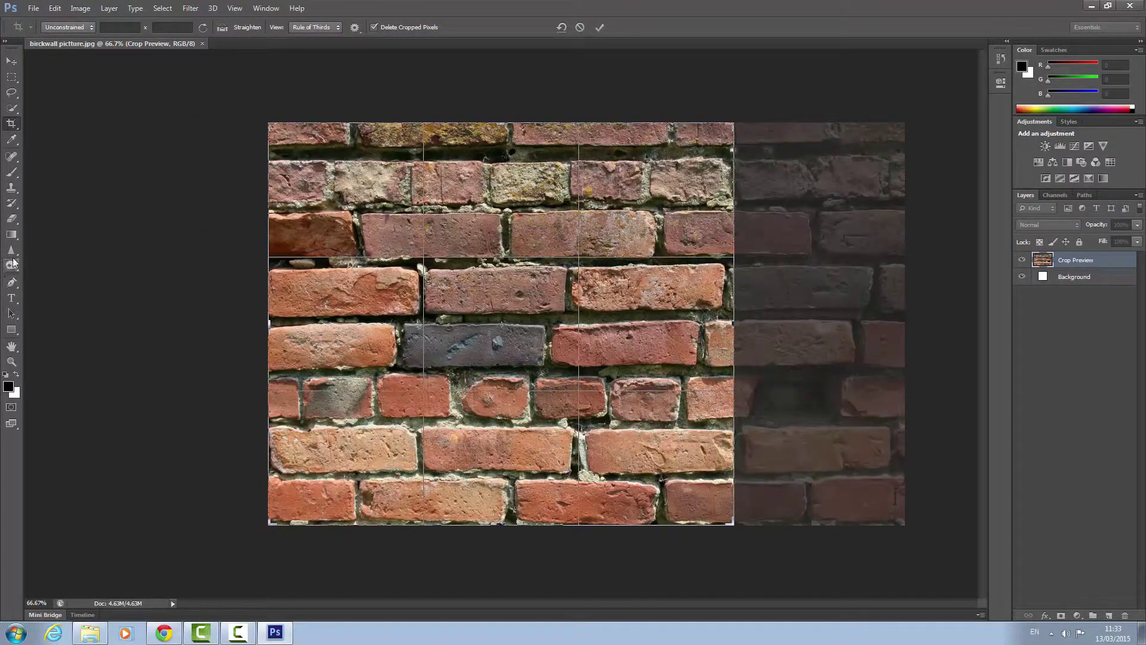
left_click(11, 314)
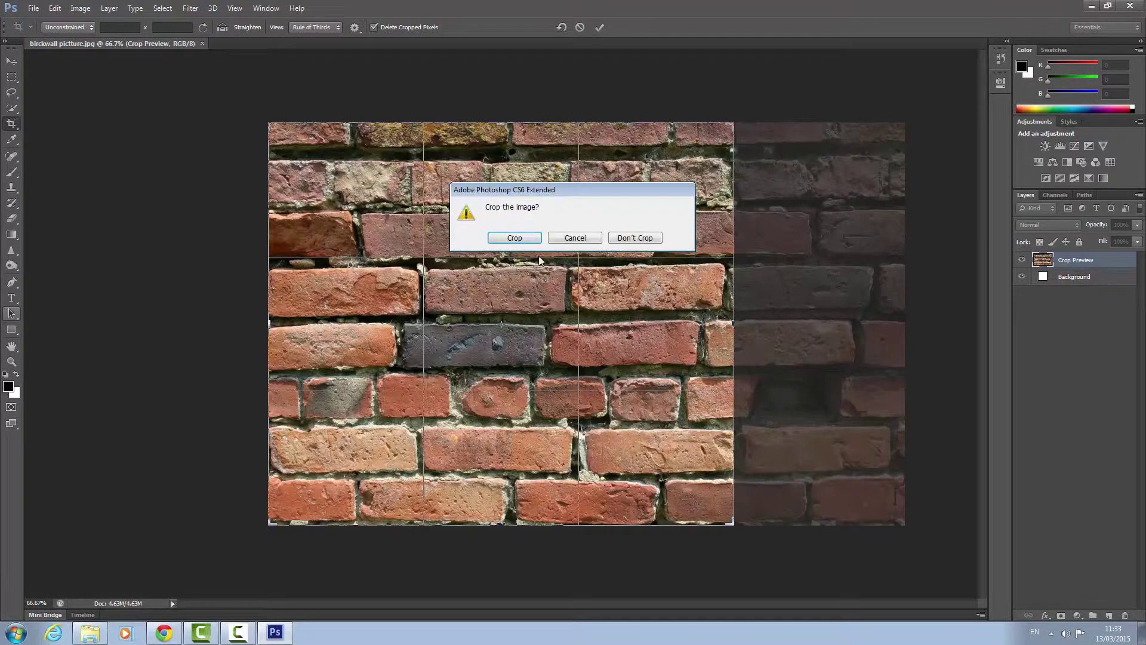
left_click(514, 238)
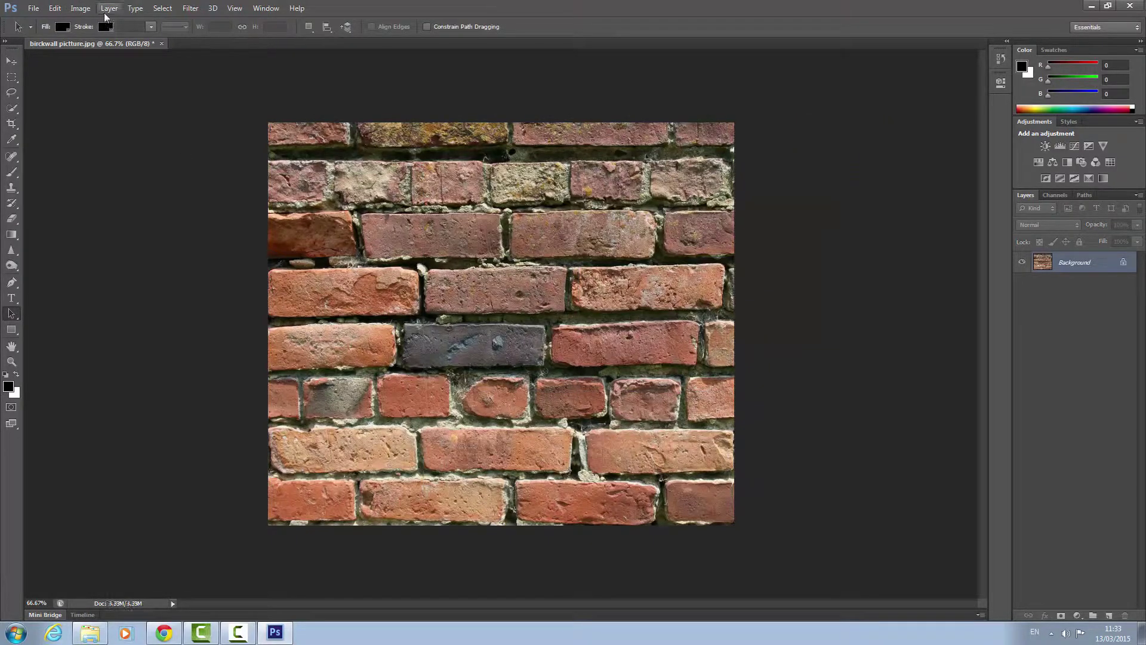
Step: Enter 512 × 512 pixels in the Image Size dialog with proportions unconstrained
left_click(80, 8)
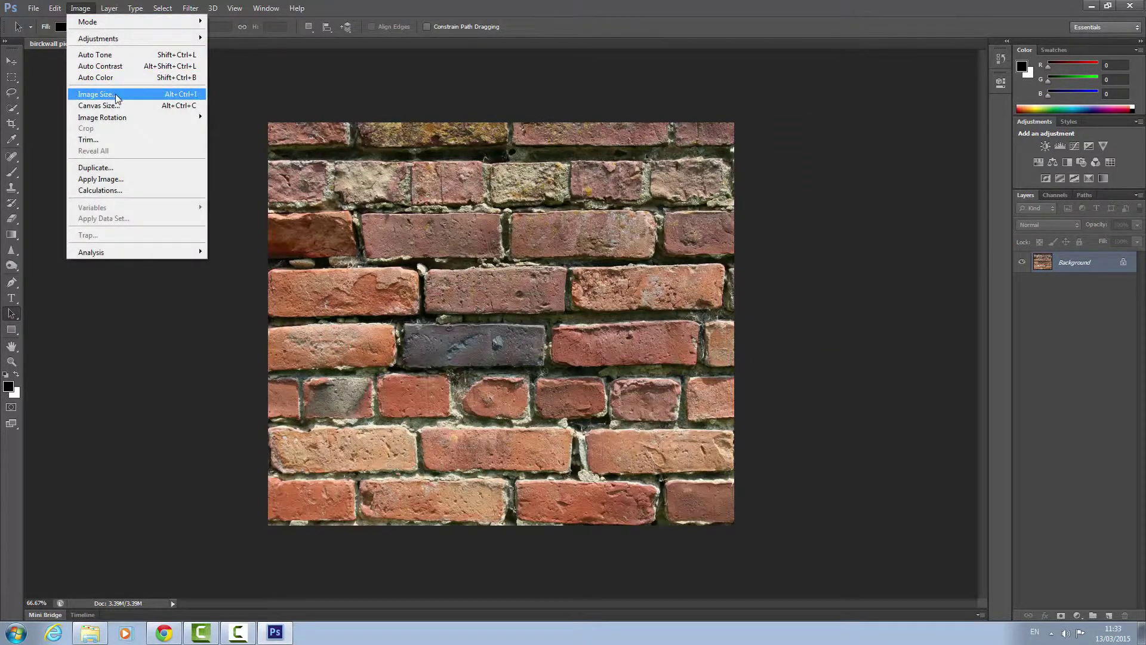
left_click(116, 94)
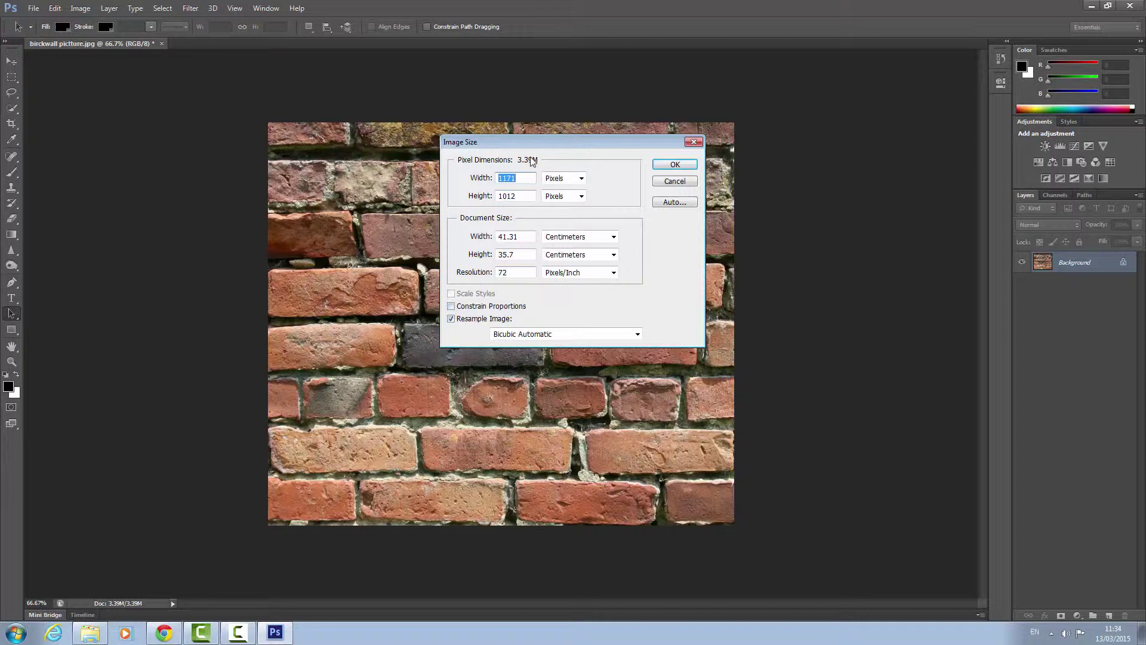
type("5")
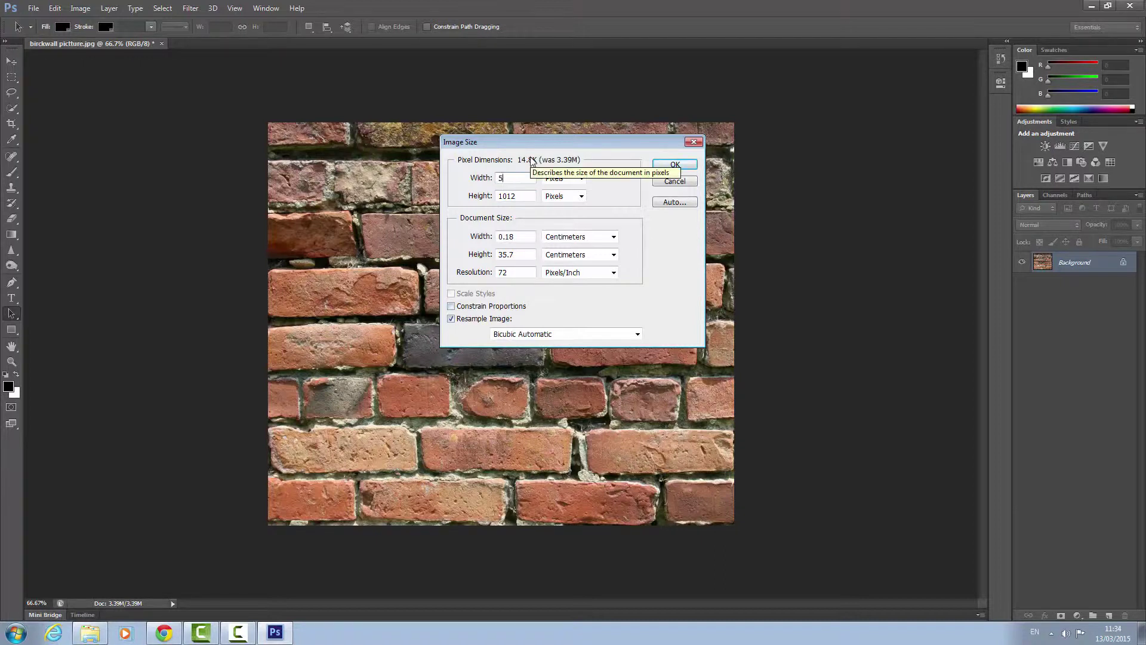
type("12")
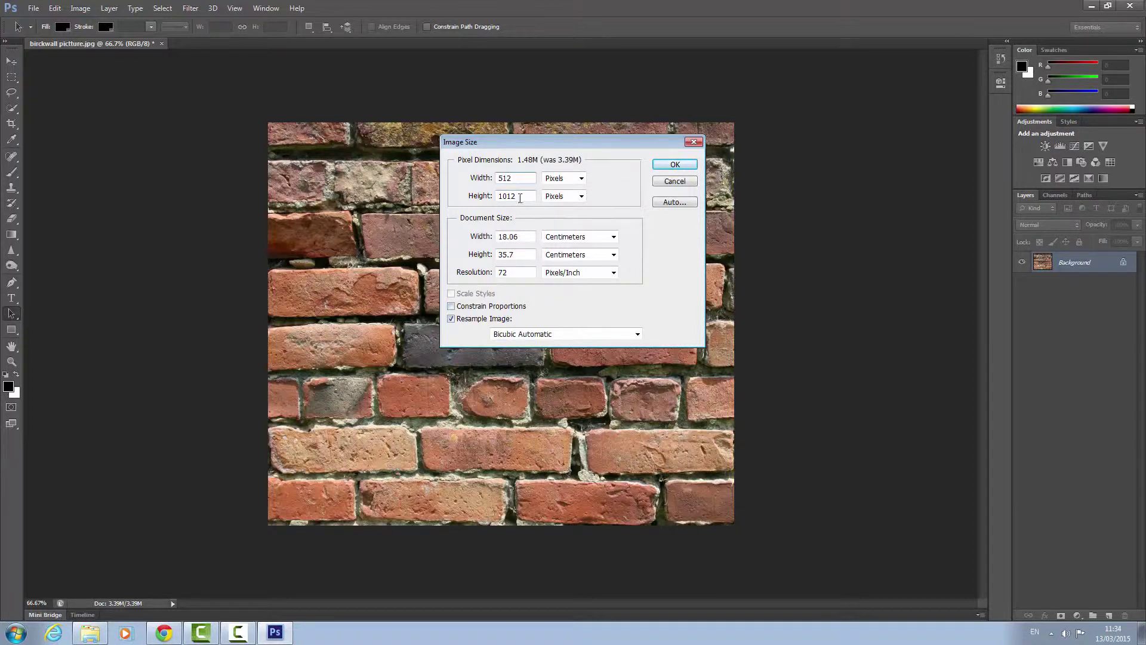
double_click(519, 199)
type("512")
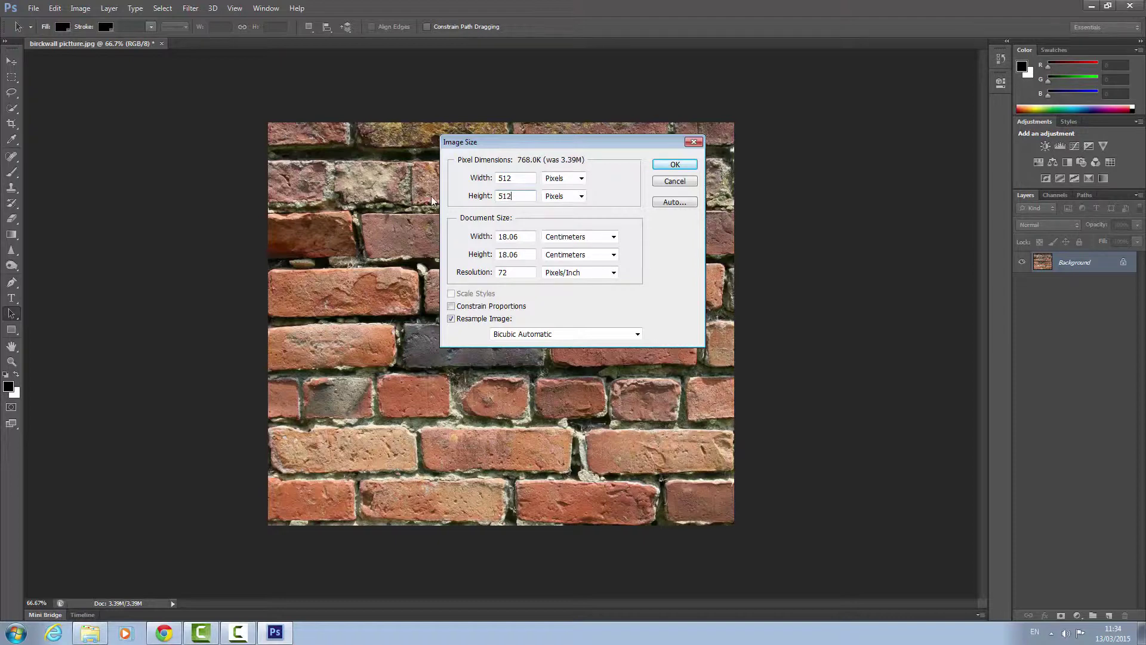
Step: Apply the 512 × 512 resize and zoom the image to 100%
left_click(675, 165)
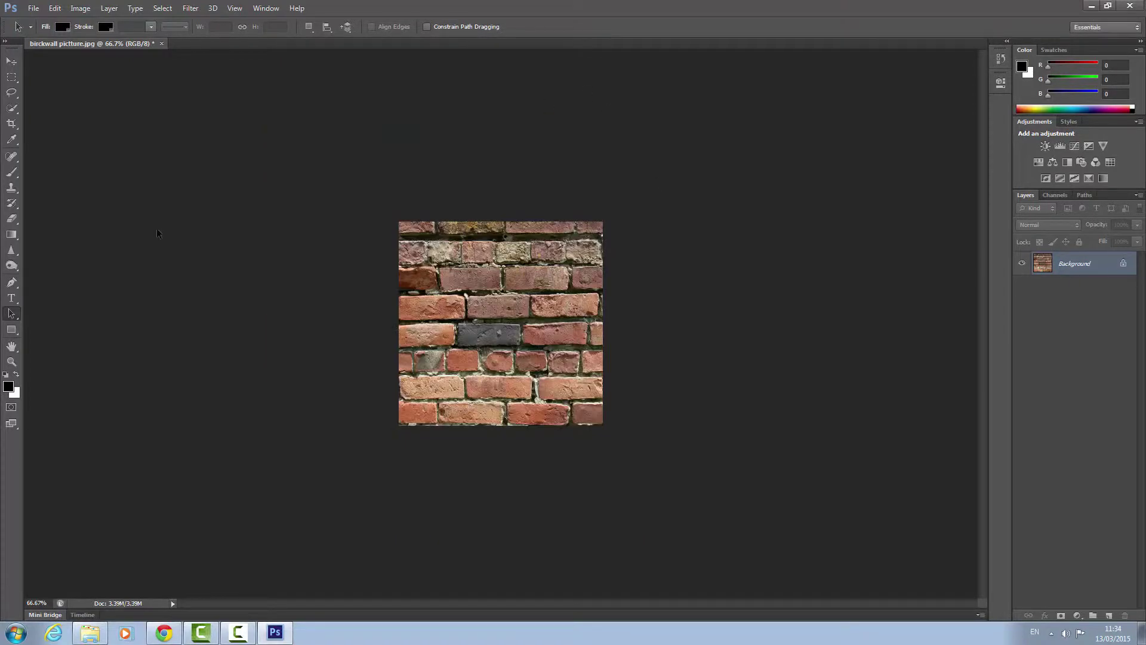
left_click(11, 361)
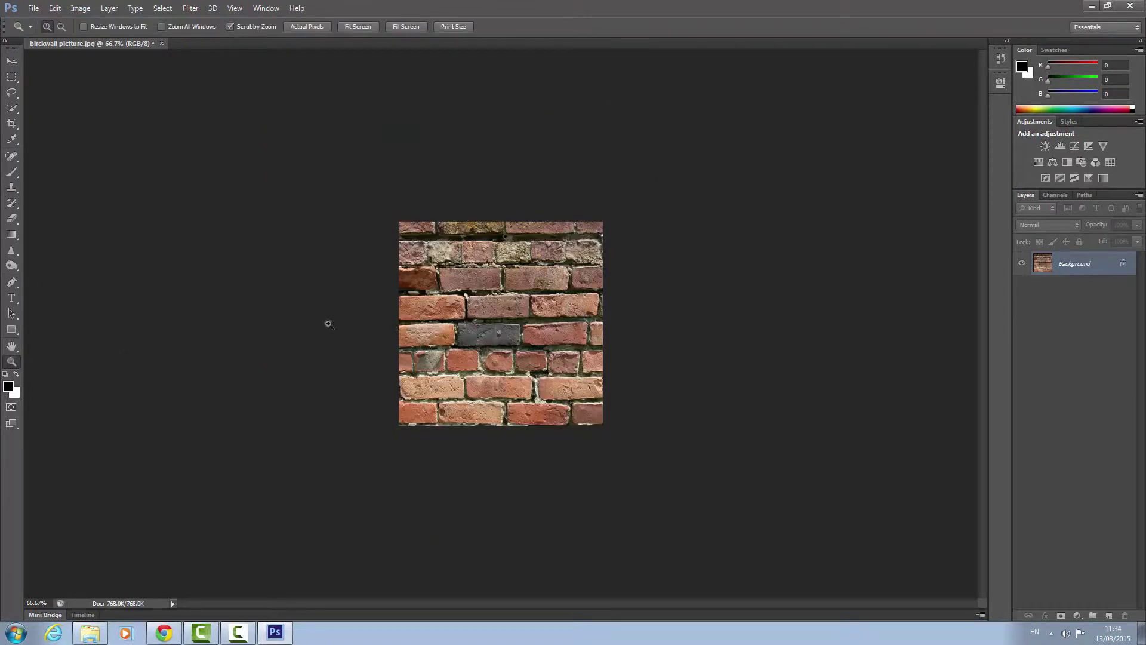
left_click(328, 324)
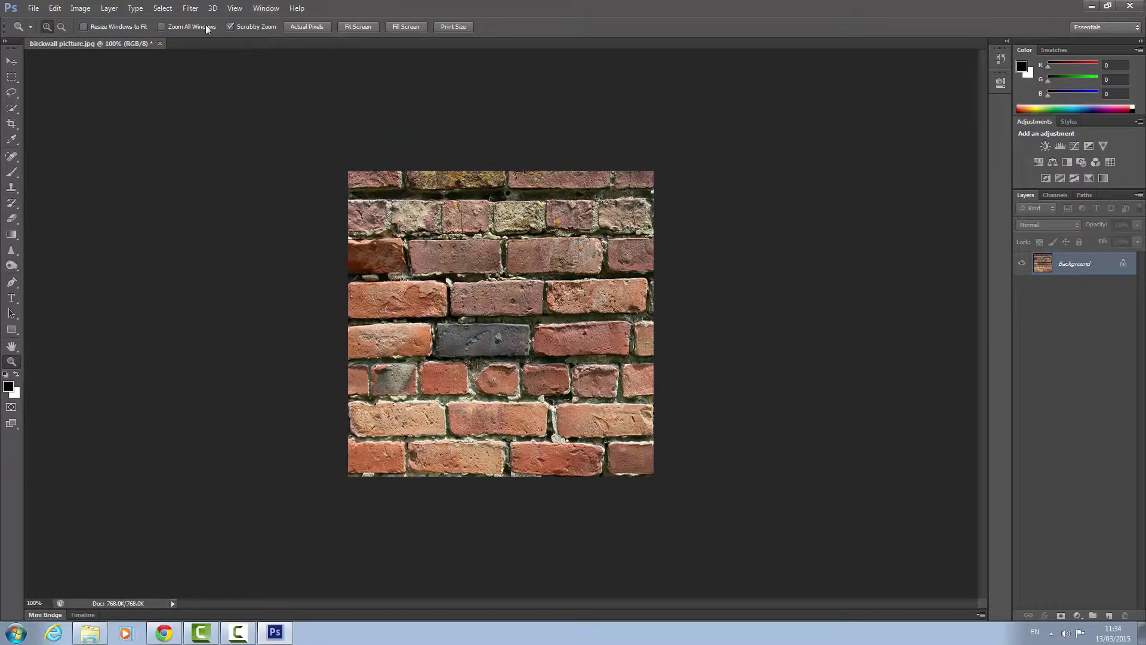
Step: Offset the texture 256 pixels down with Wrap Around
left_click(196, 10)
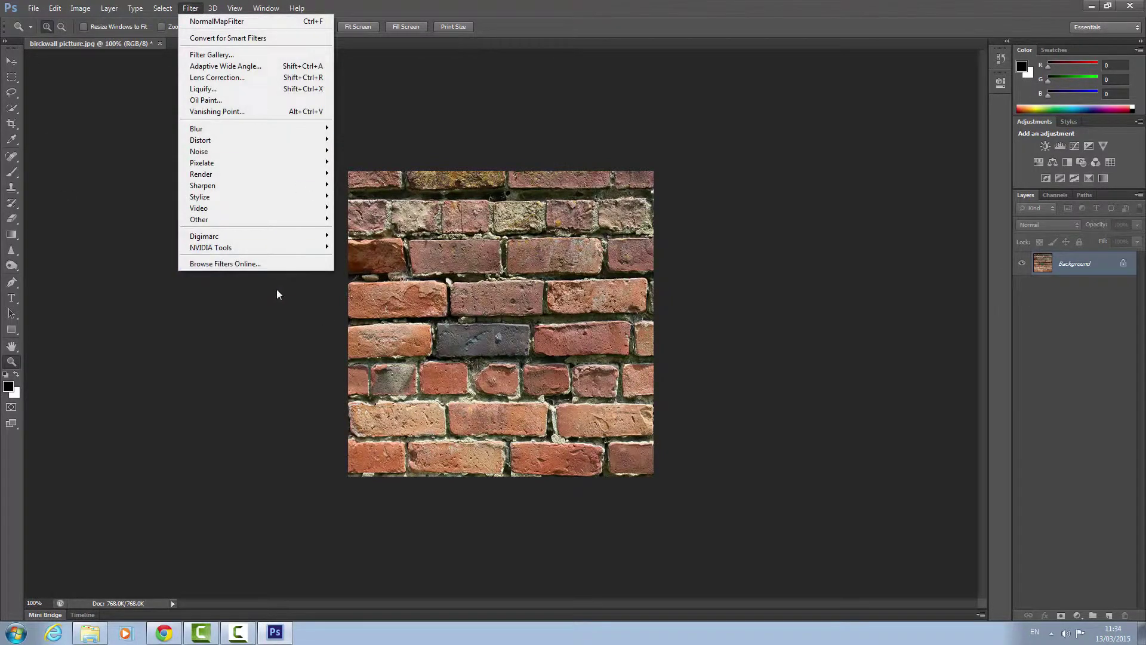
mouse_move(221, 224)
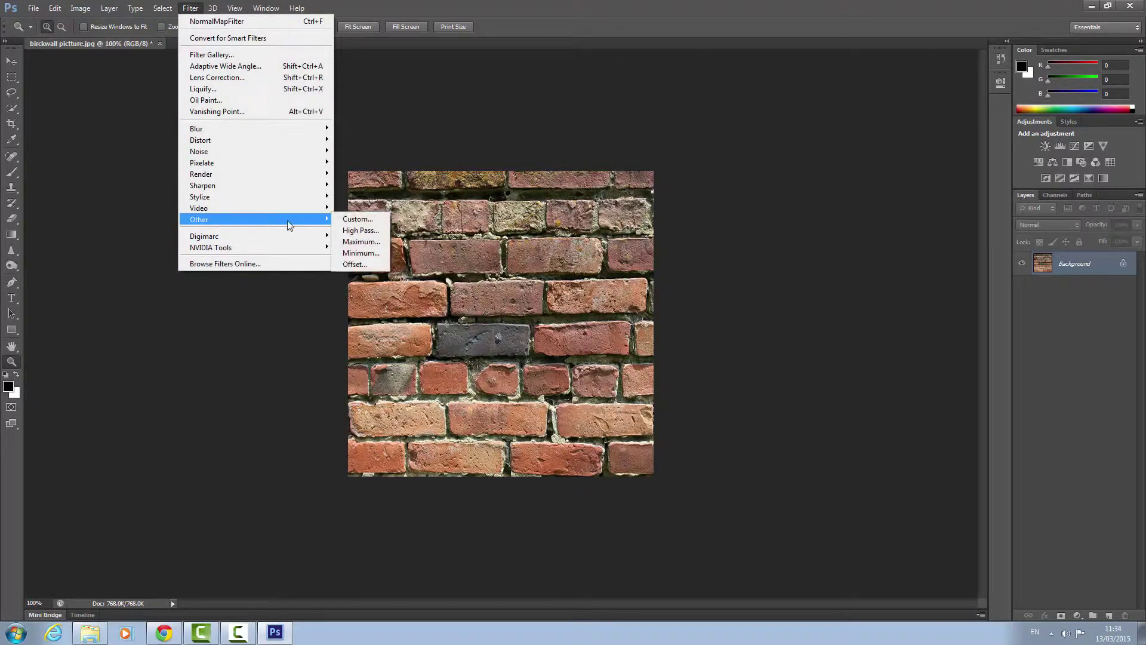
left_click(365, 270)
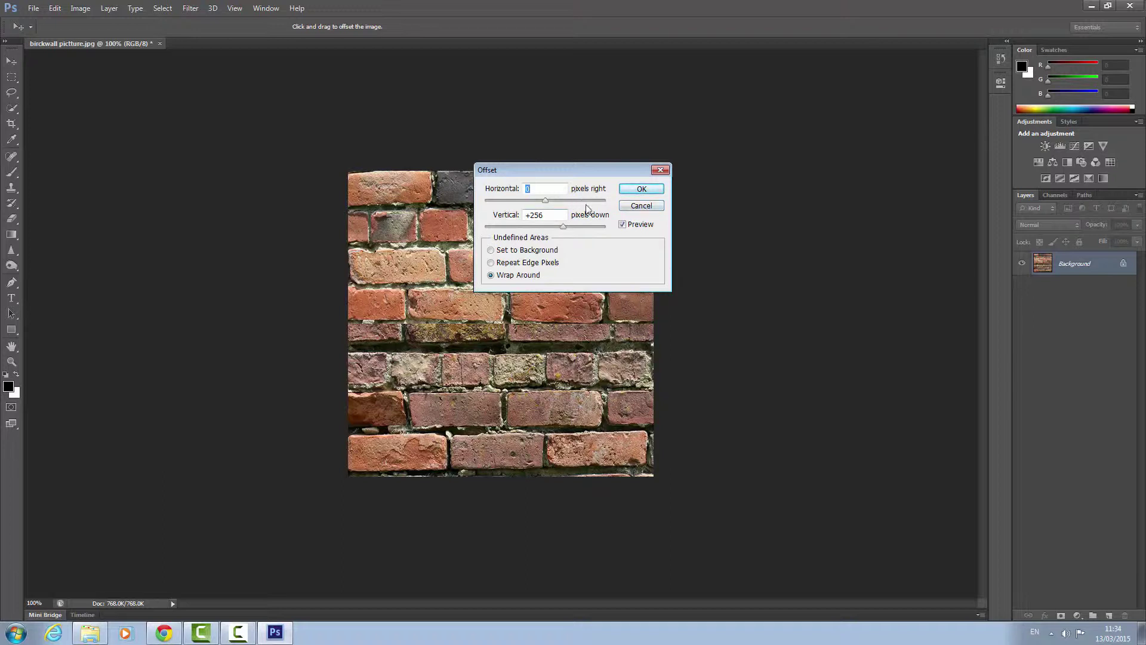
left_click(639, 188)
key("z")
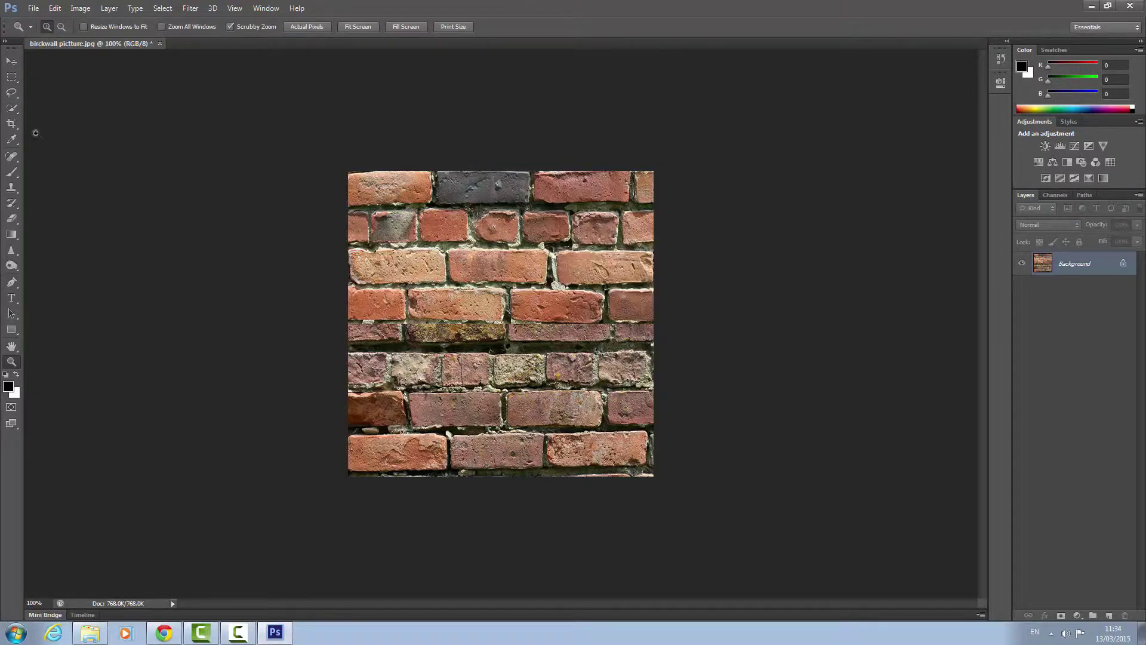
Step: Clone upper-left bricks over the mid-image seam with the Clone Stamp tool
left_click(10, 191)
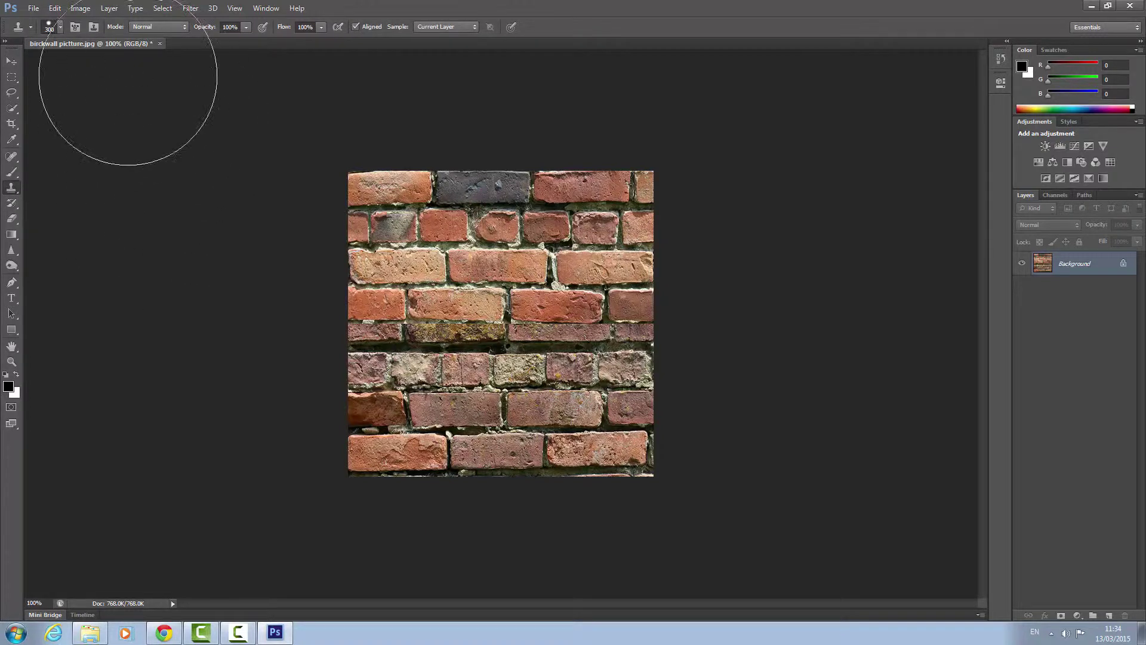
left_click(49, 27)
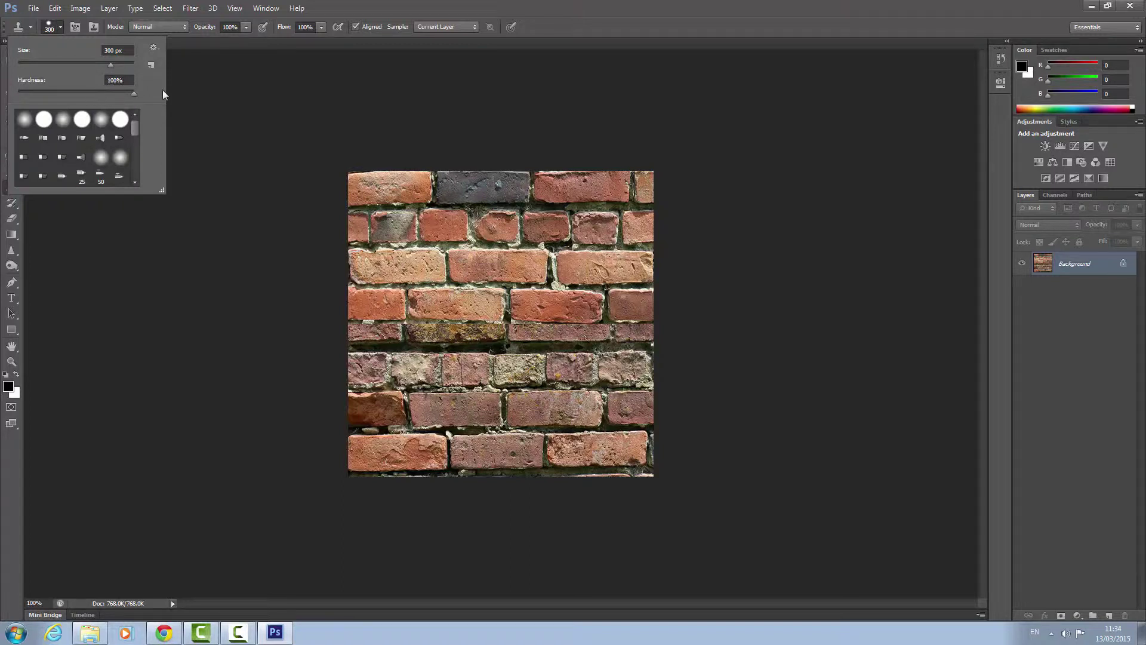
left_click(559, 28)
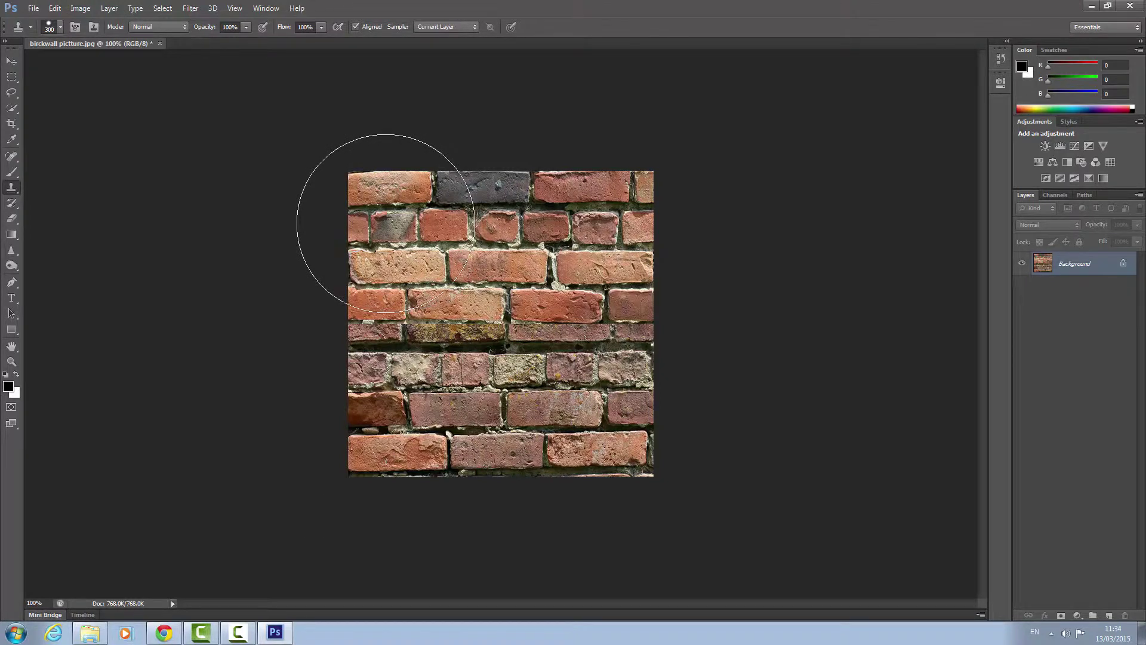
left_click(386, 224)
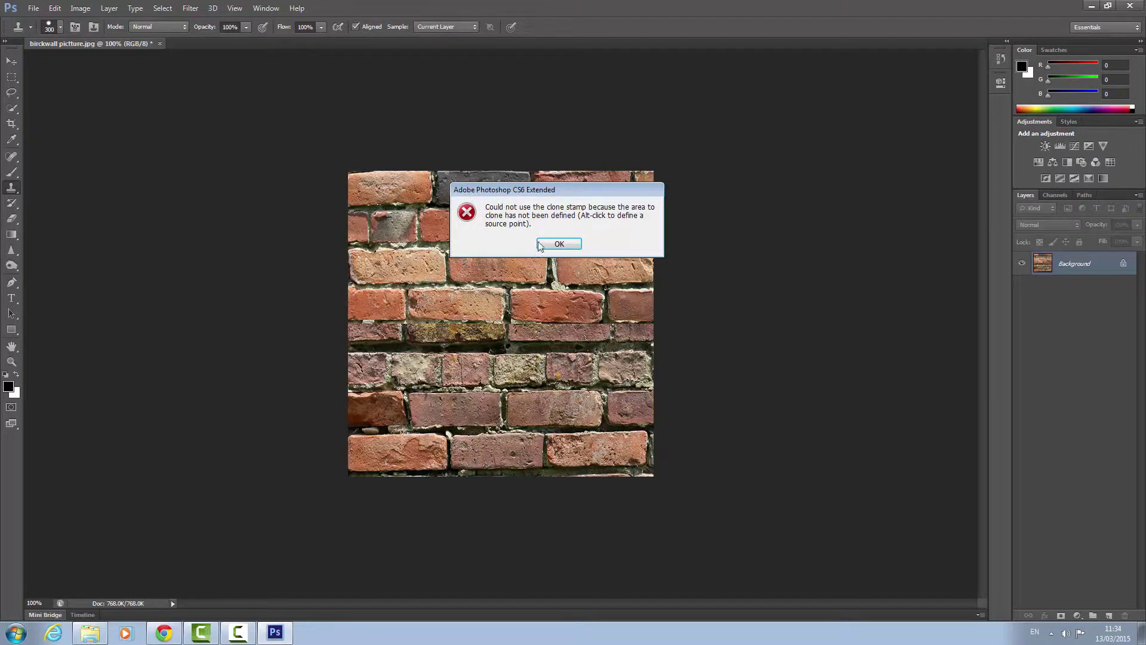
key("Return")
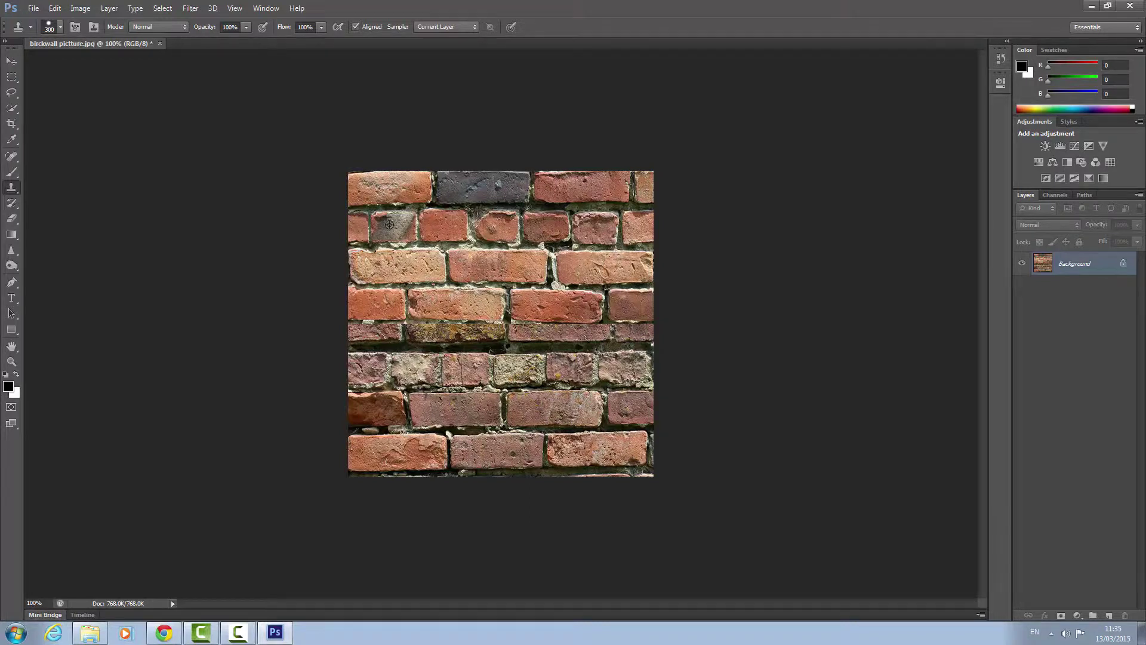
mouse_move(394, 334)
left_mouse_down()
mouse_move(430, 358)
mouse_move(448, 410)
mouse_move(387, 375)
mouse_move(407, 417)
mouse_move(528, 425)
mouse_move(591, 412)
mouse_move(603, 388)
mouse_move(526, 394)
mouse_move(506, 465)
left_mouse_up()
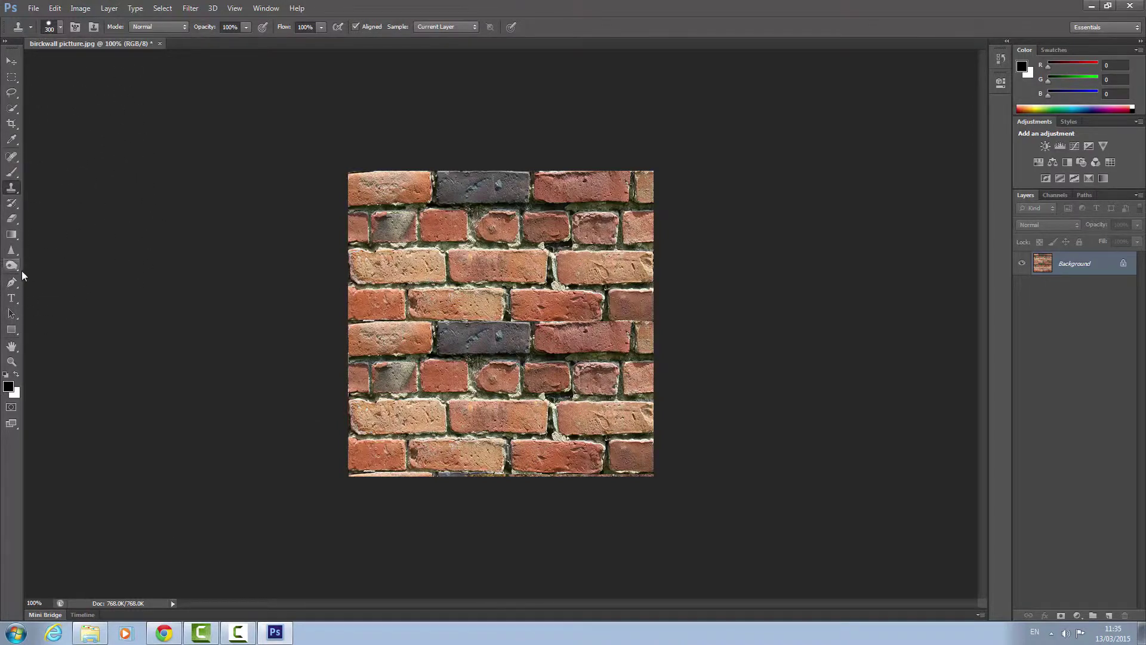
Step: Select the Dodge tool and set its soft brush size to 150 px
left_click(13, 250)
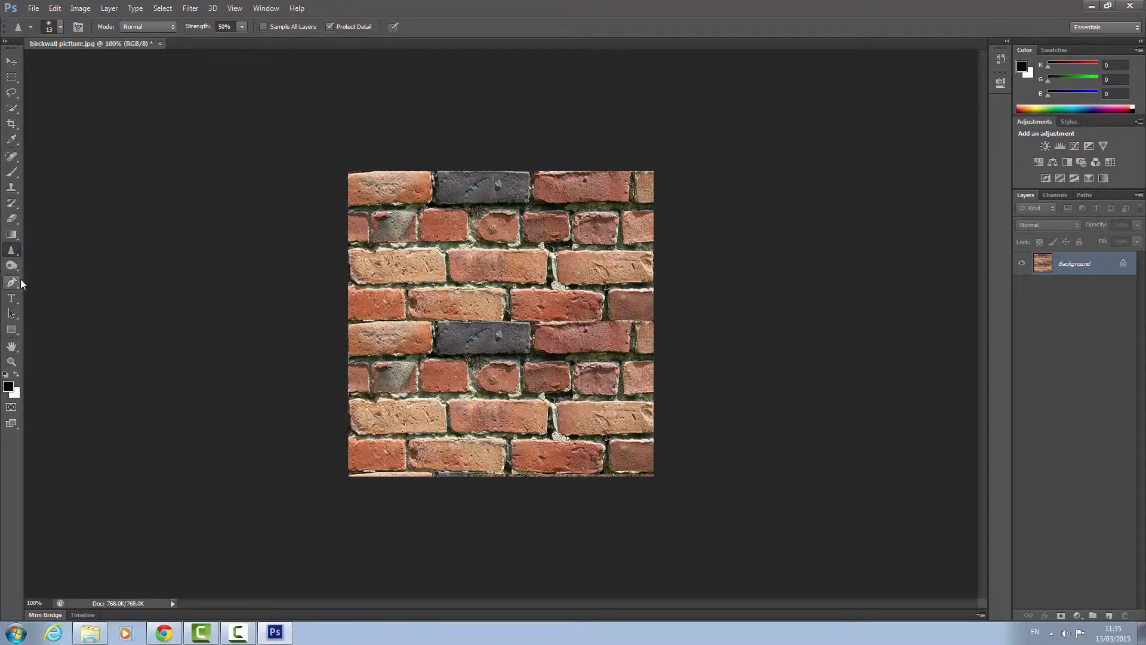
left_click(11, 265)
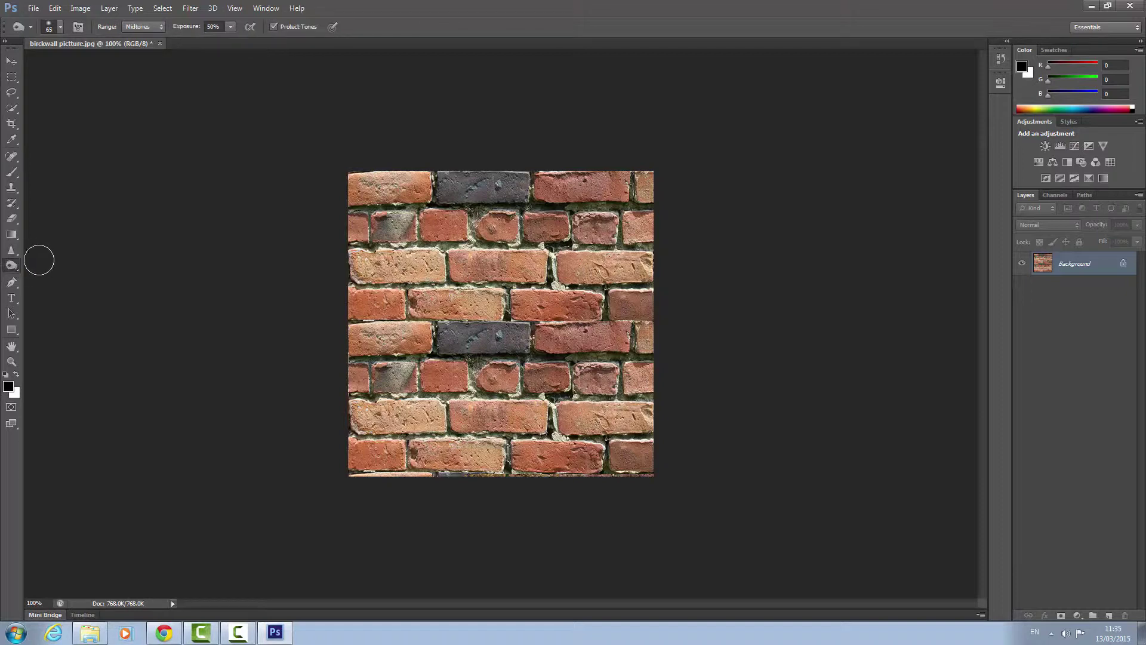
right_click(16, 266)
left_click(60, 261)
left_click(56, 26)
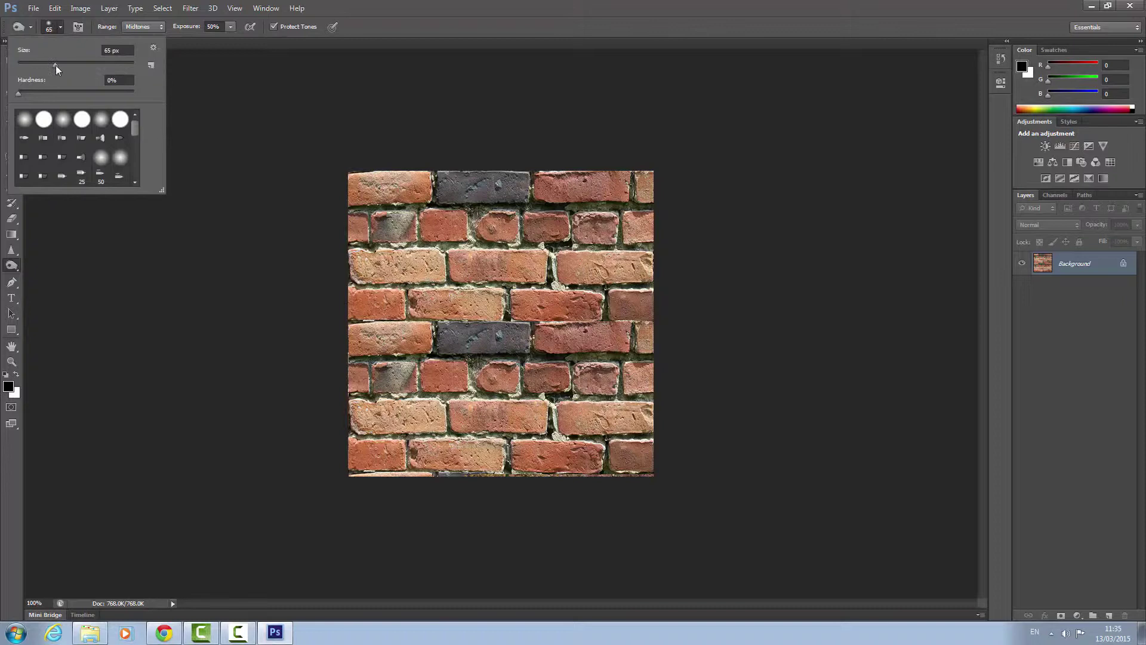
left_click_drag(56, 66, 77, 69)
left_click_drag(91, 69, 92, 70)
left_click(102, 62)
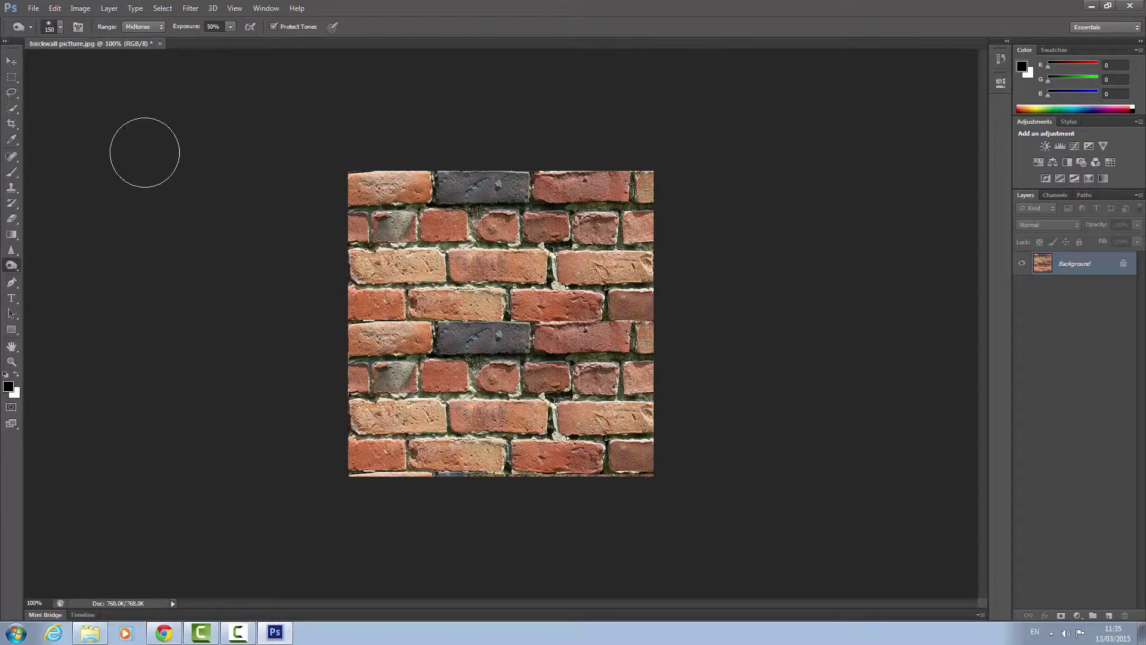
Step: Reselect the 150 px Dodge brush and lighten the top, middle and lower brick rows
right_click(12, 266)
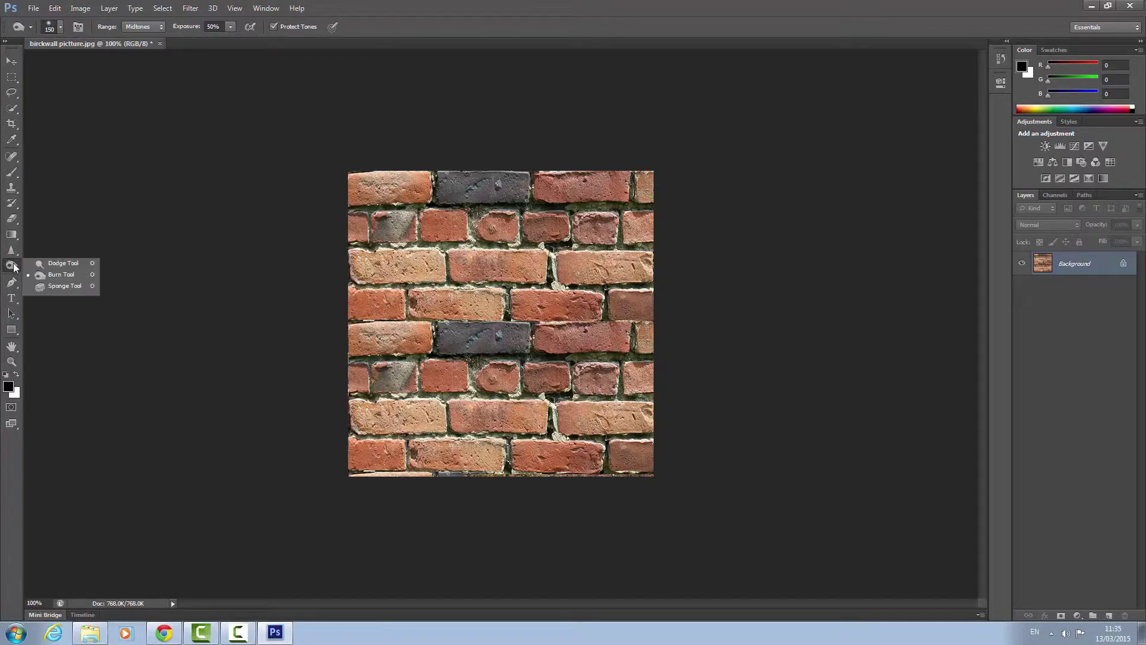
left_click(48, 264)
left_click(62, 28)
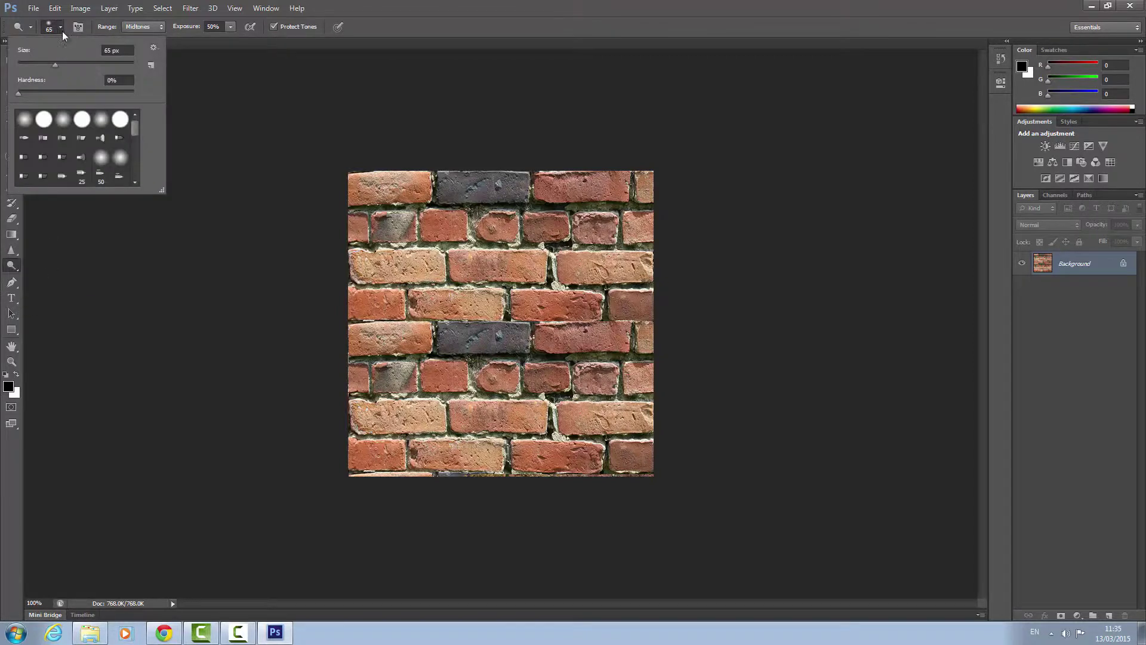
type("150")
key("Return")
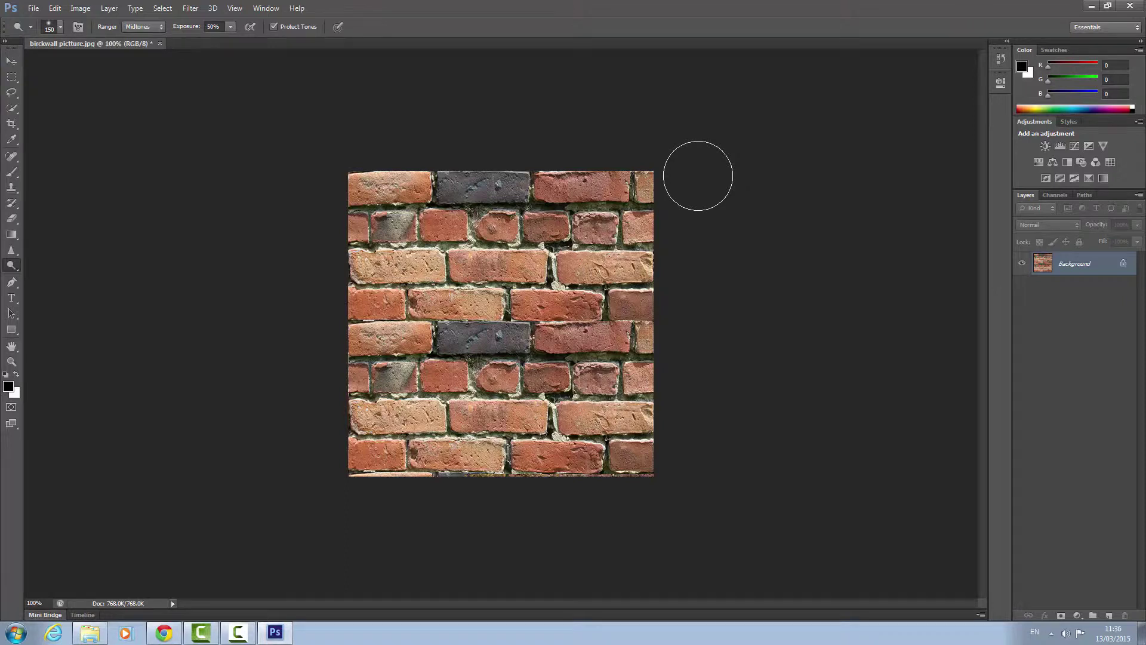
left_click_drag(685, 187, 530, 197)
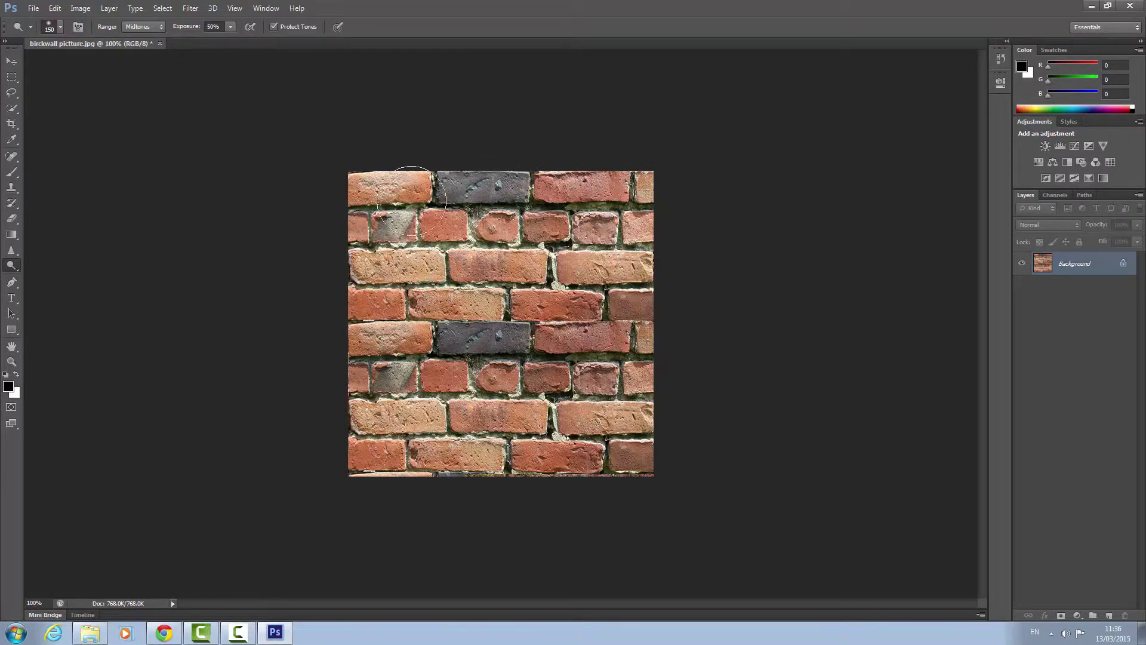
mouse_move(392, 198)
left_mouse_down()
mouse_move(478, 271)
mouse_move(417, 310)
mouse_move(347, 306)
mouse_move(697, 319)
mouse_move(638, 304)
mouse_move(327, 363)
mouse_move(491, 397)
mouse_move(534, 373)
mouse_move(475, 390)
mouse_move(353, 472)
mouse_move(473, 508)
mouse_move(565, 435)
mouse_move(548, 511)
mouse_move(658, 482)
mouse_move(650, 424)
mouse_move(375, 446)
mouse_move(351, 385)
mouse_move(556, 422)
mouse_move(626, 325)
mouse_move(505, 155)
left_mouse_up()
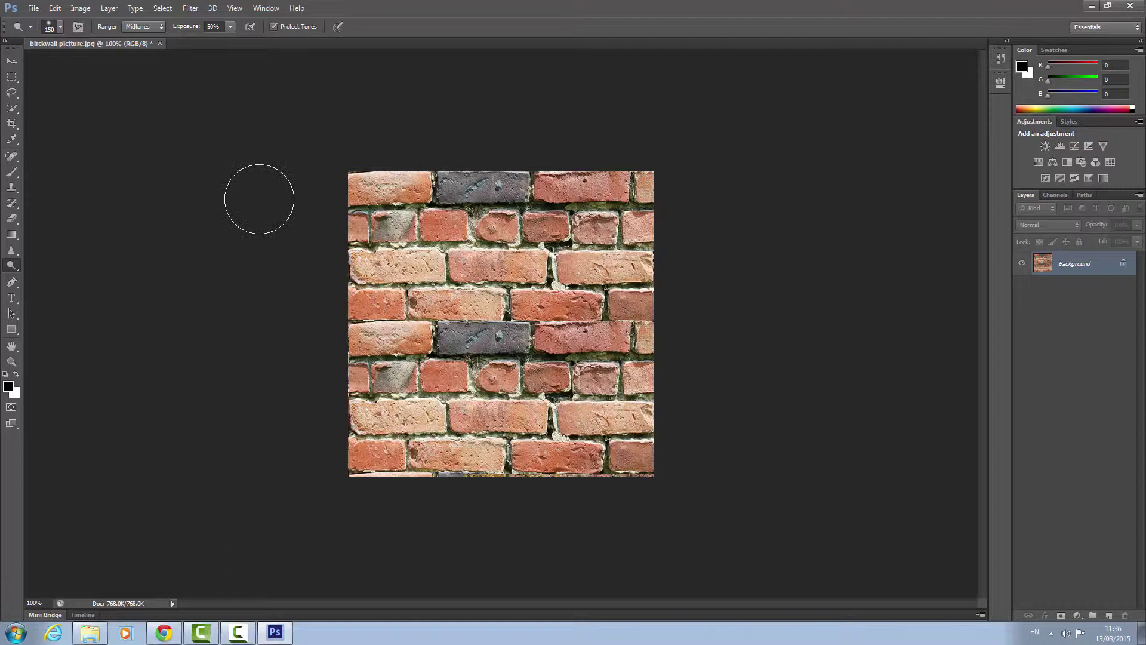
Step: Switch to the Burn tool and darken the top four brick rows in patches
right_click(16, 270)
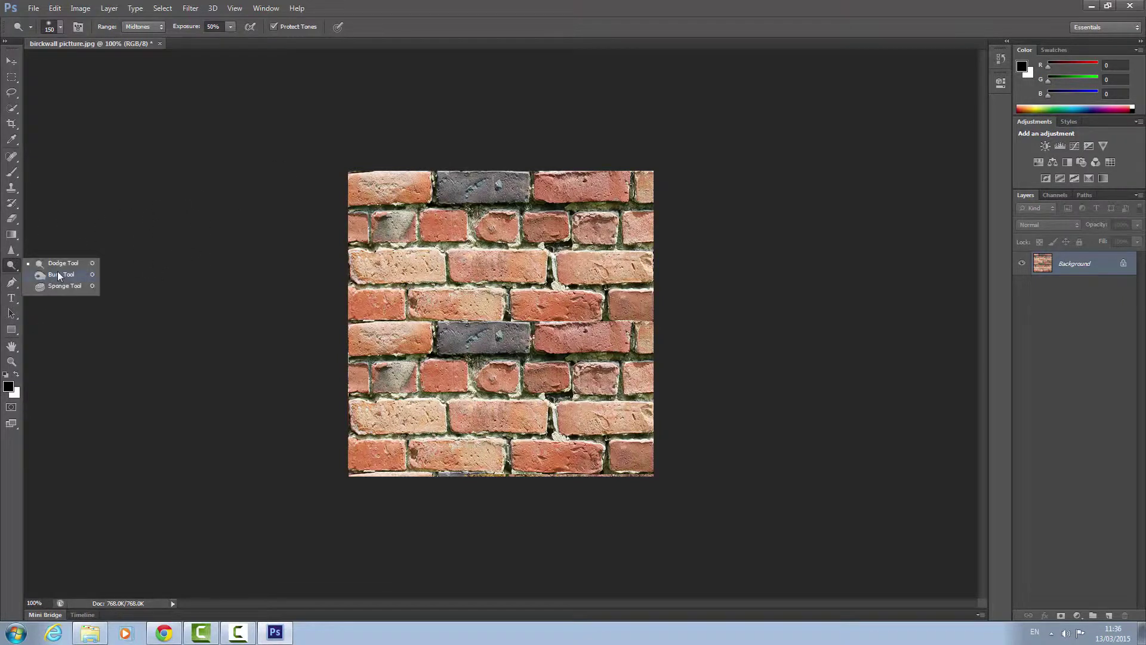
left_click(58, 273)
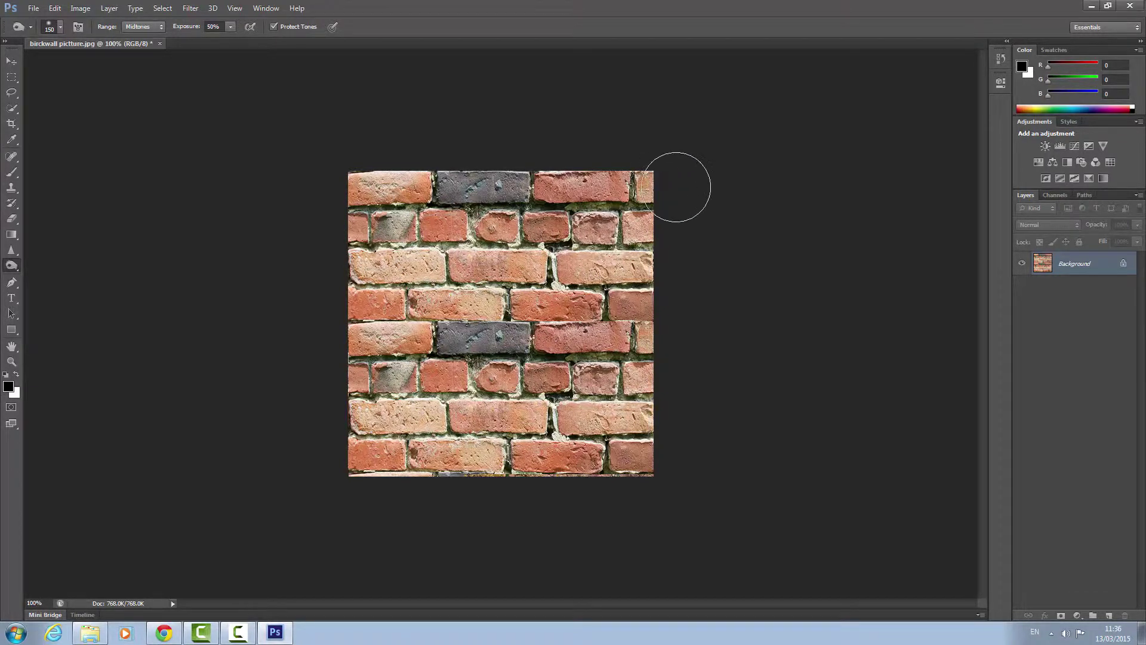
mouse_move(657, 199)
left_mouse_down()
mouse_move(346, 205)
mouse_move(597, 263)
mouse_move(332, 251)
mouse_move(351, 298)
mouse_move(636, 302)
mouse_move(307, 337)
mouse_move(352, 394)
mouse_move(412, 418)
mouse_move(346, 453)
left_mouse_up()
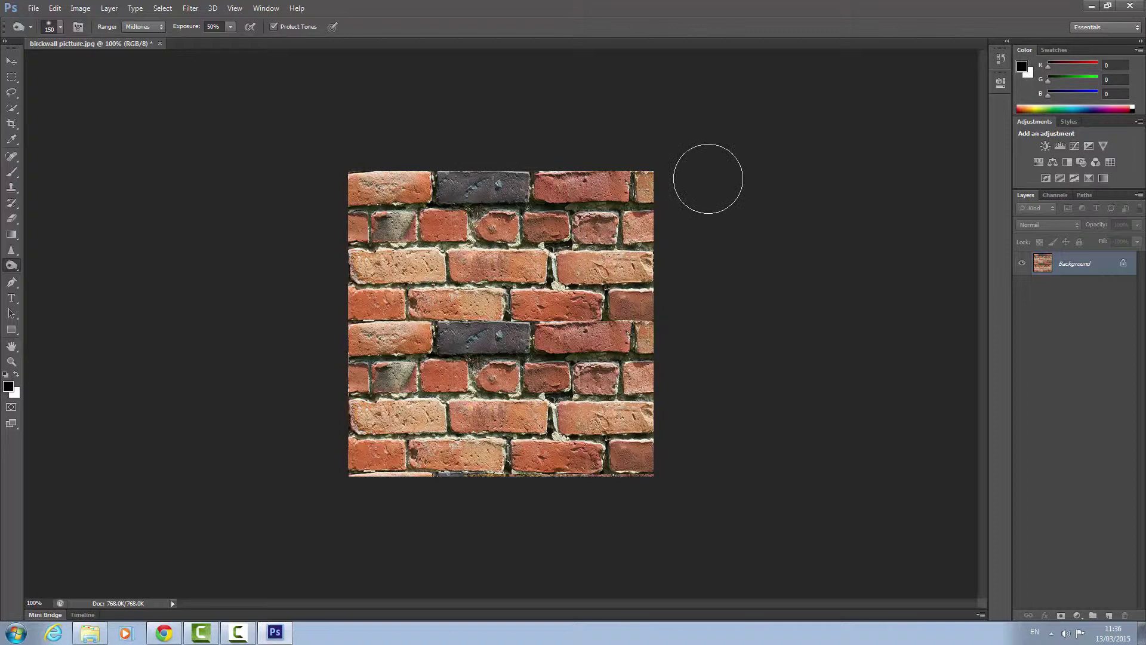
left_click_drag(486, 185, 592, 209)
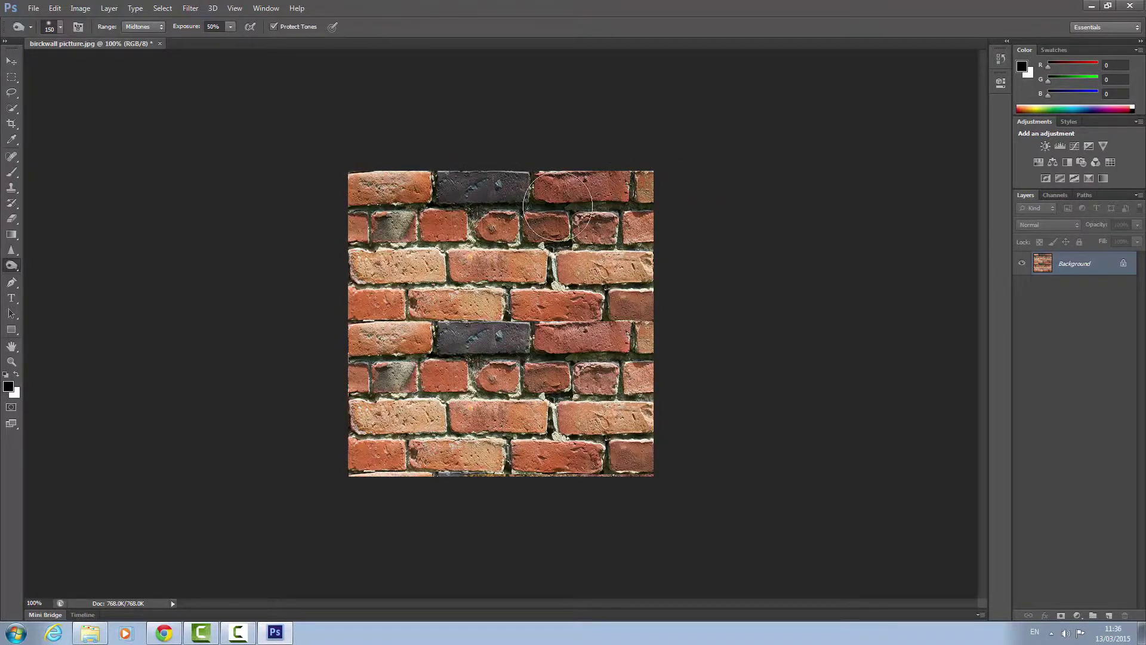
mouse_move(660, 225)
left_mouse_down()
mouse_move(296, 236)
mouse_move(597, 273)
mouse_move(295, 283)
mouse_move(561, 333)
mouse_move(342, 357)
mouse_move(517, 355)
mouse_move(318, 375)
mouse_move(688, 419)
mouse_move(303, 409)
mouse_move(586, 429)
mouse_move(427, 473)
mouse_move(734, 458)
mouse_move(472, 370)
left_mouse_up()
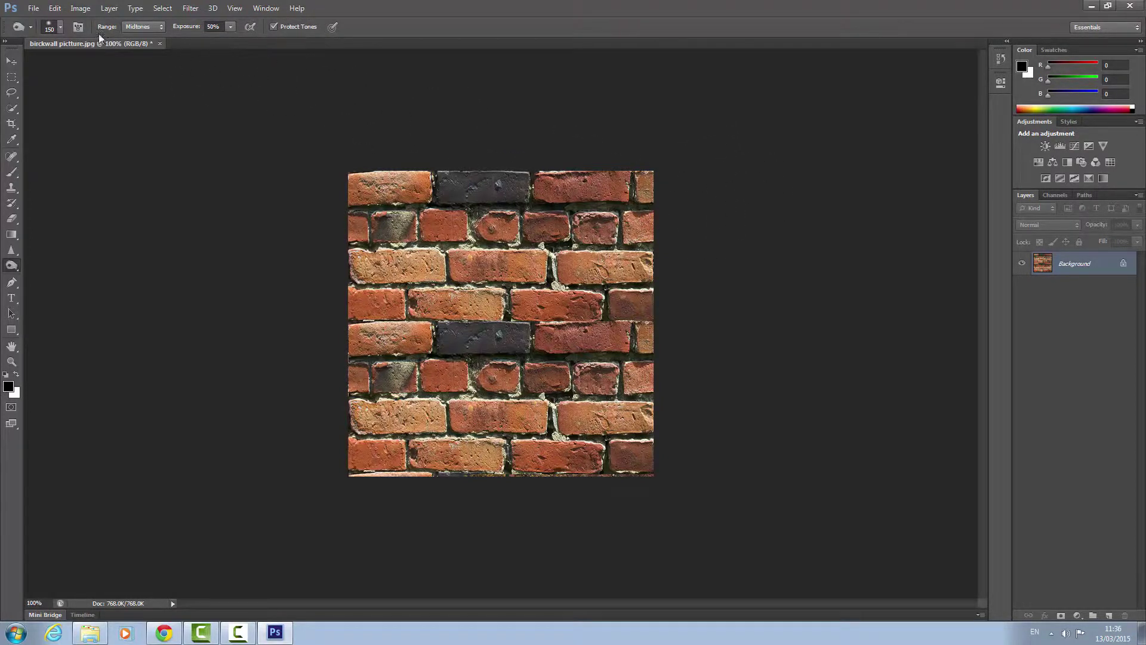
left_click(84, 9)
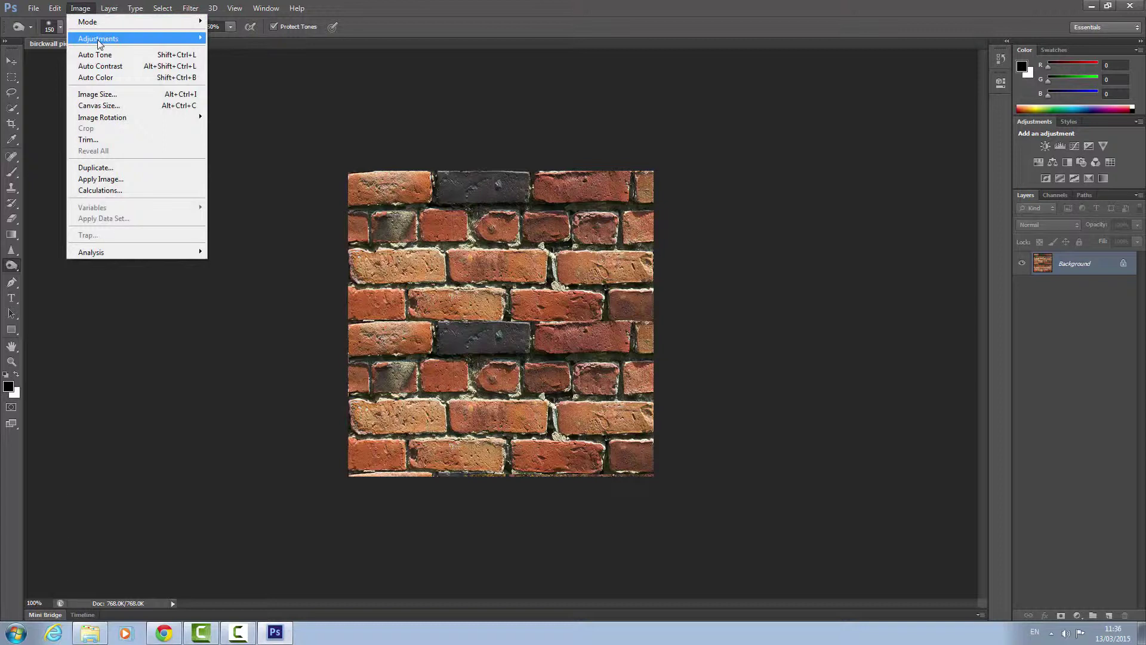
Step: Colorize the bricks orange-brown with Hue/Saturation: Saturation 100, Lightness -65
mouse_move(99, 43)
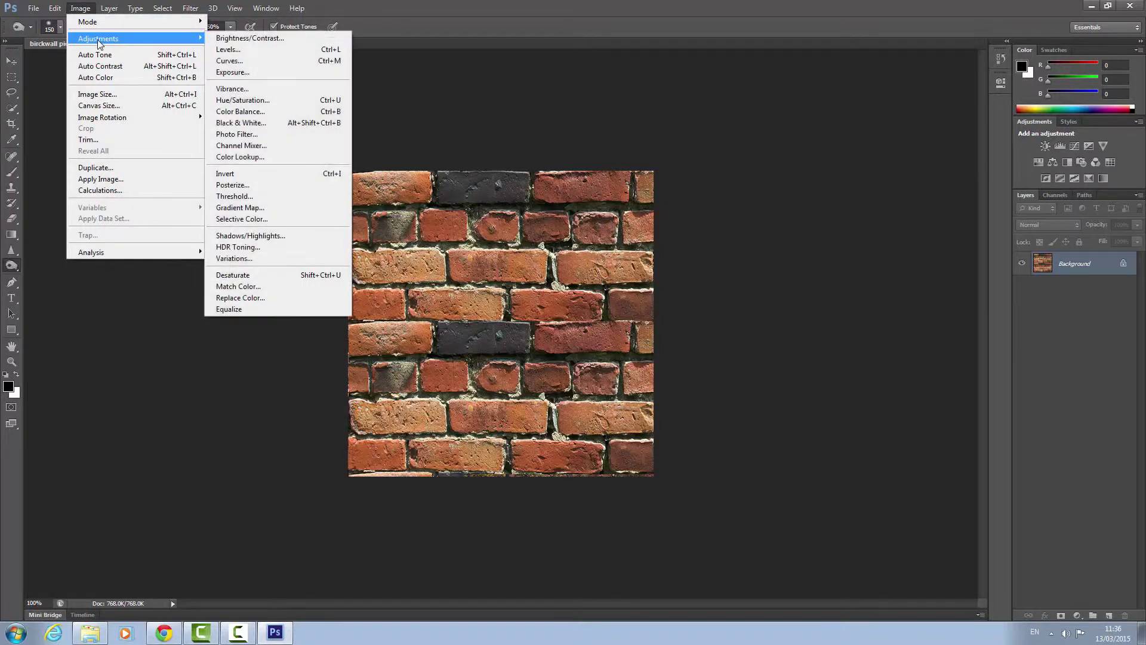
left_click(267, 103)
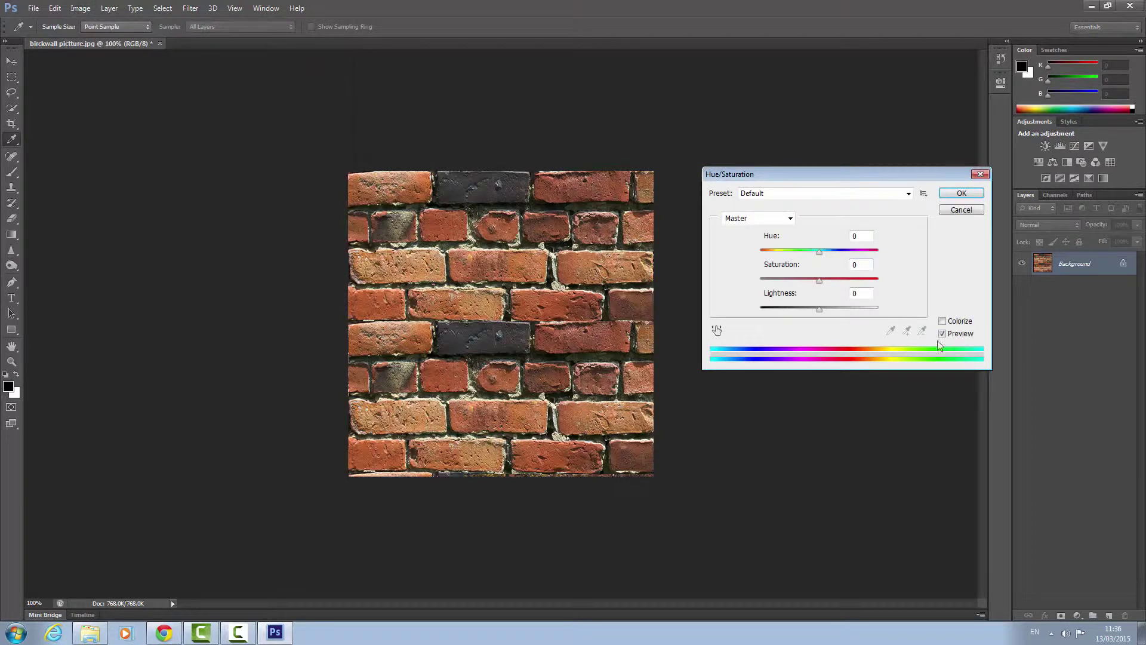
left_click(942, 321)
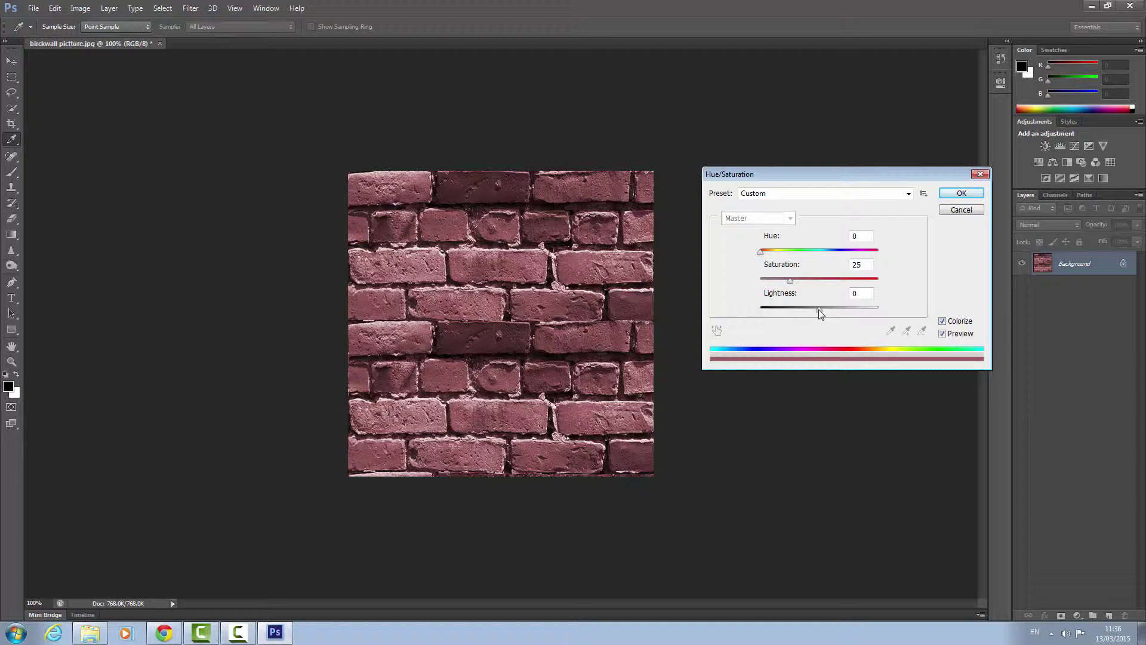
left_click_drag(818, 309, 781, 310)
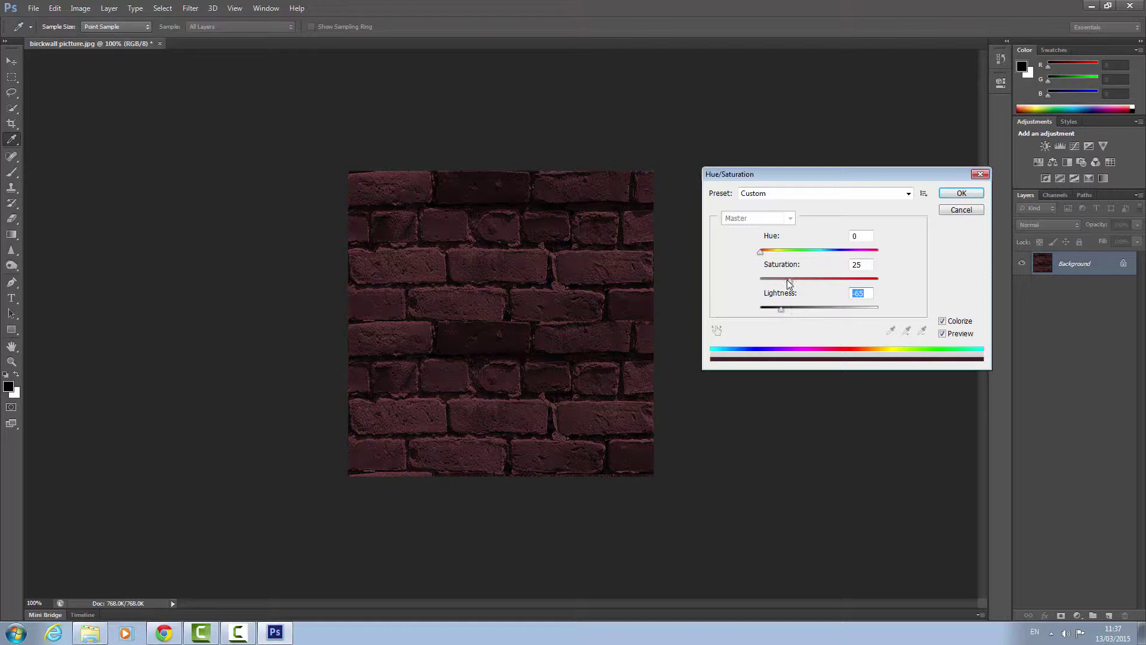
left_click_drag(789, 280, 877, 279)
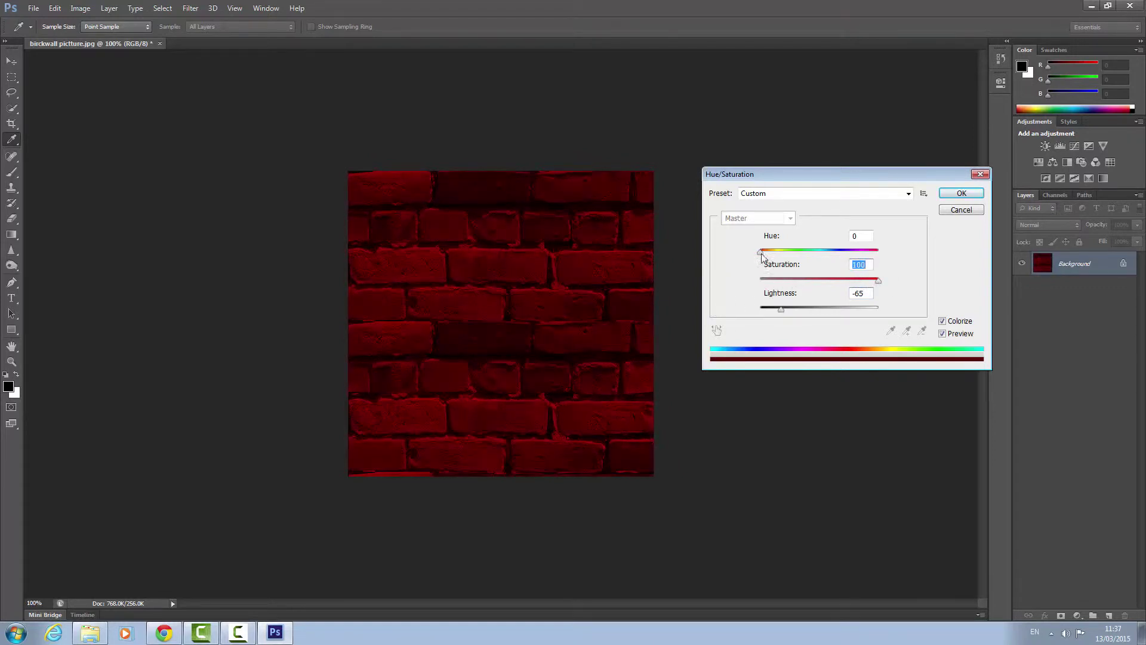
left_click_drag(761, 256, 768, 256)
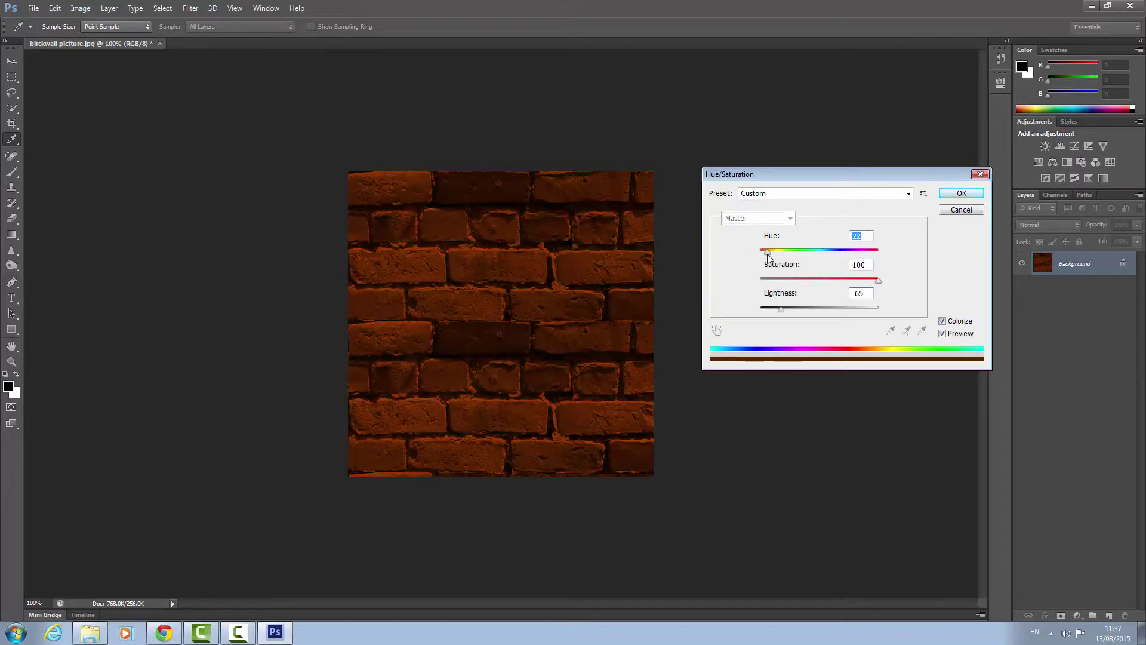
left_click(961, 193)
key("o")
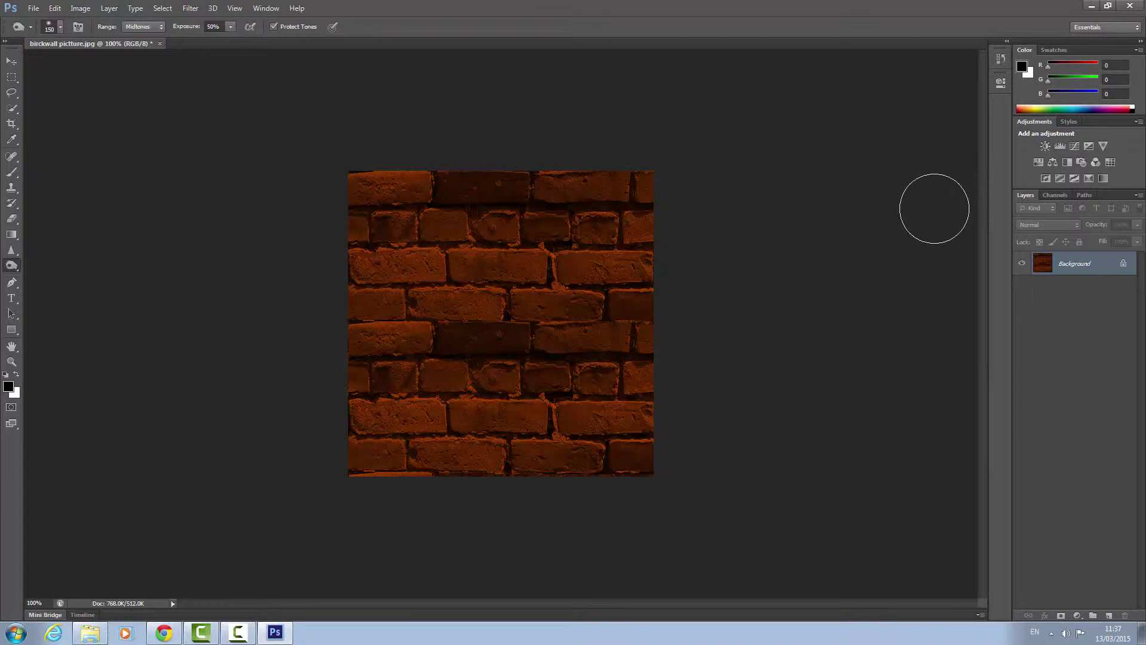
Step: Save the tinted brick texture as the 32 bits/pixel Targa file brickwall picture.tga
left_click(33, 8)
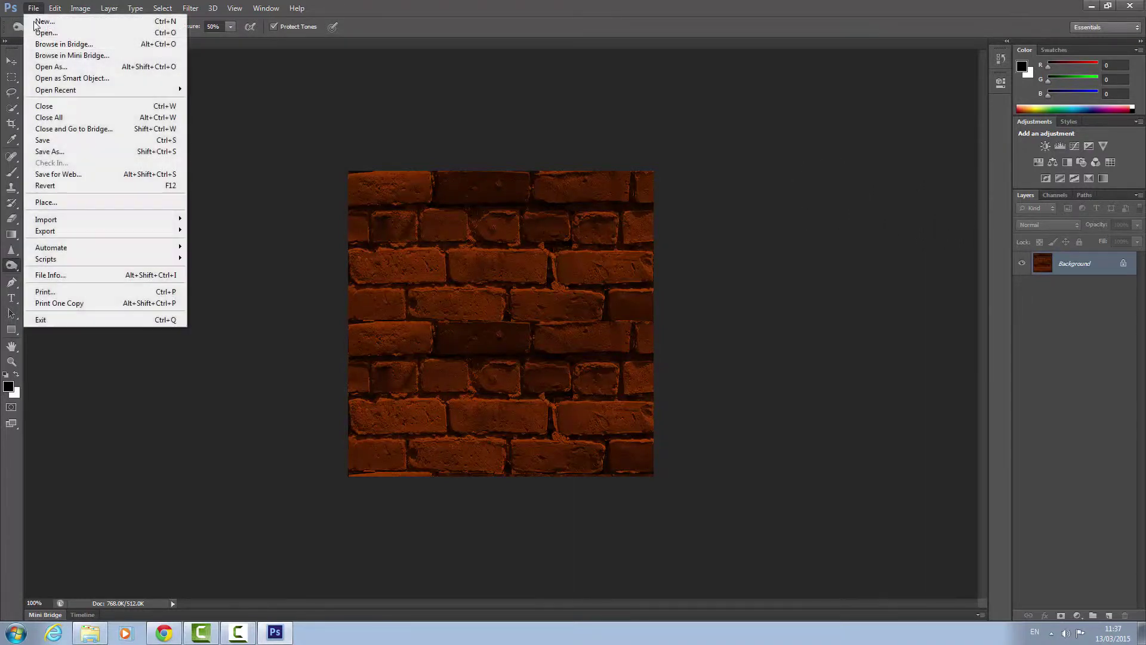
left_click(66, 151)
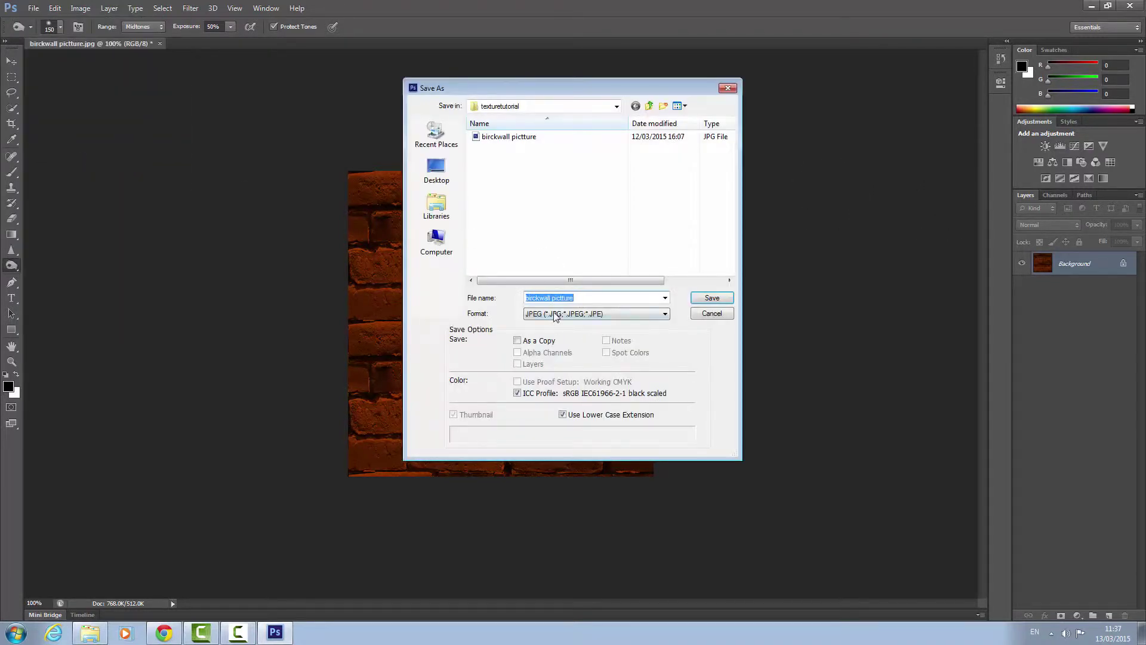
left_click(555, 313)
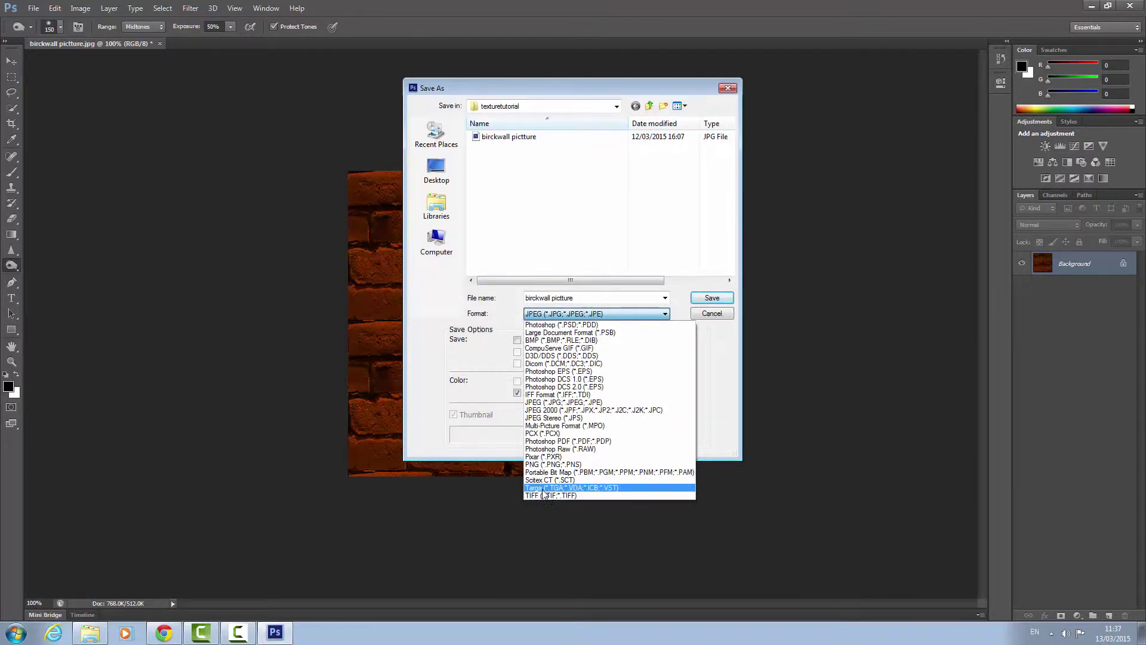
left_click(579, 488)
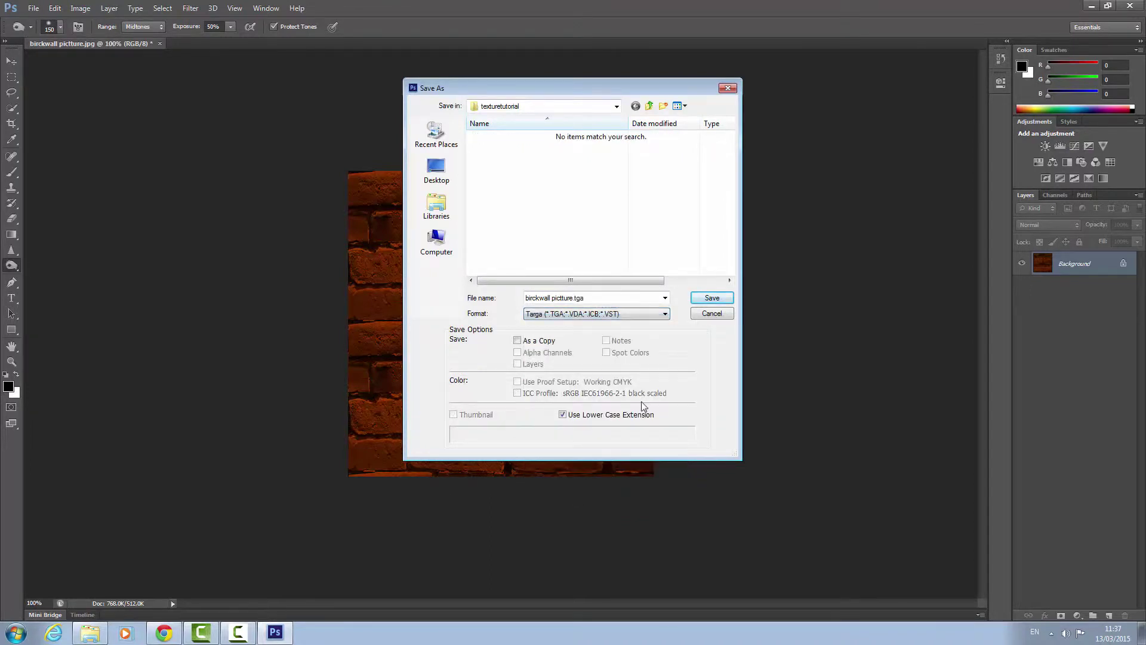
left_click(719, 303)
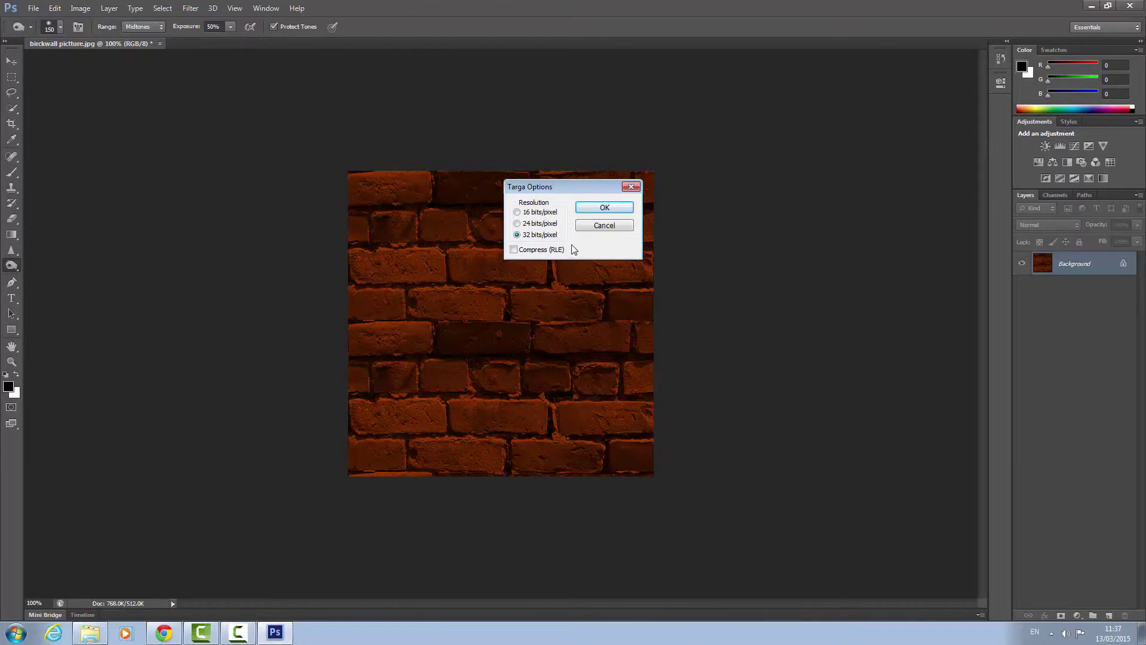
left_click(619, 213)
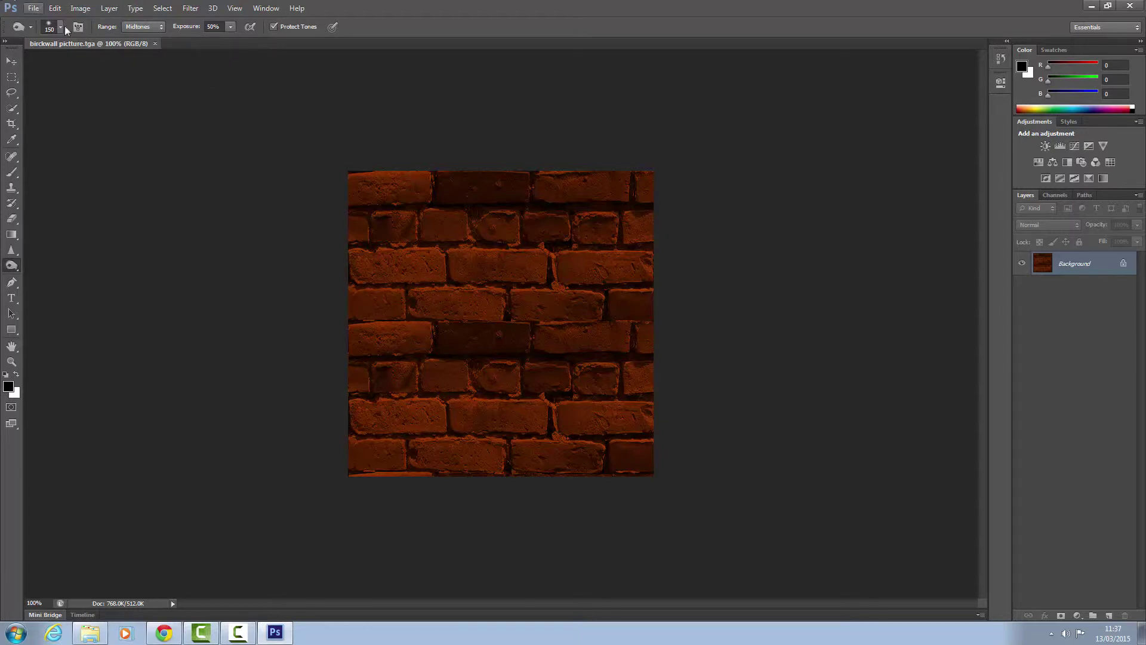
Step: Close the document and reopen the saved TGA brick texture
left_click(155, 43)
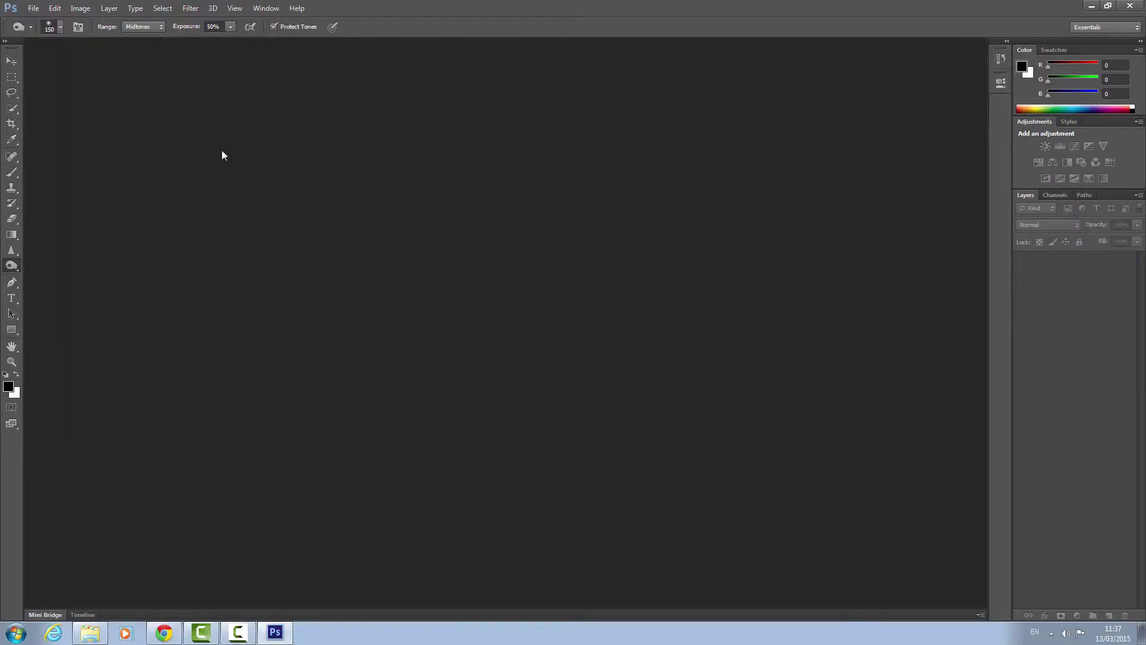
left_click(90, 633)
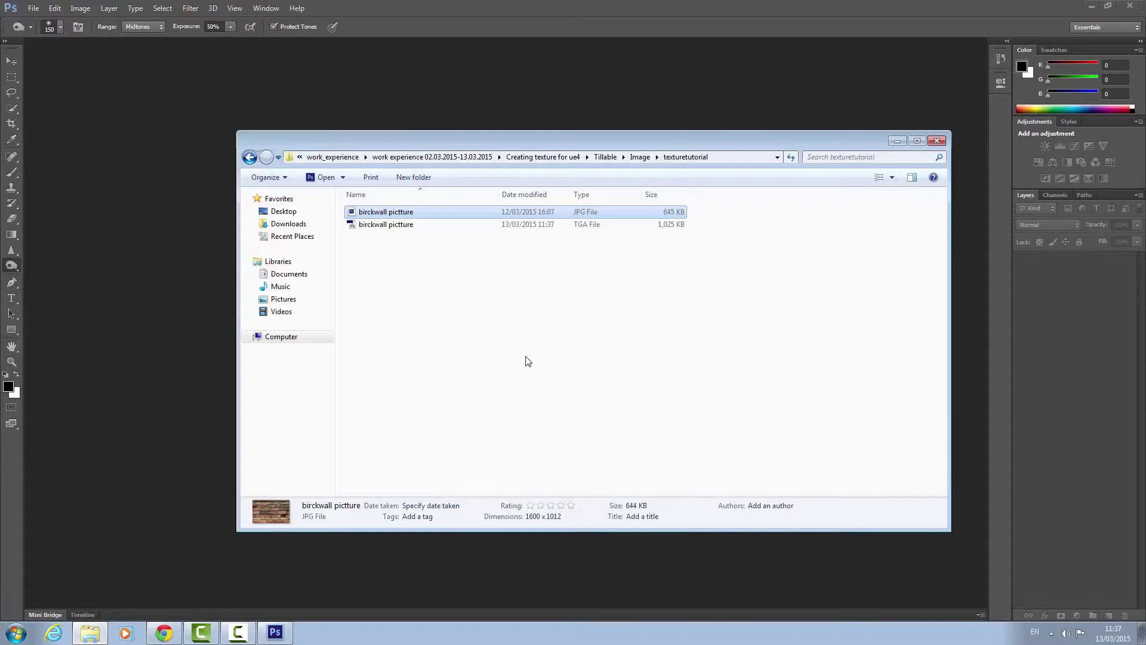
double_click(398, 224)
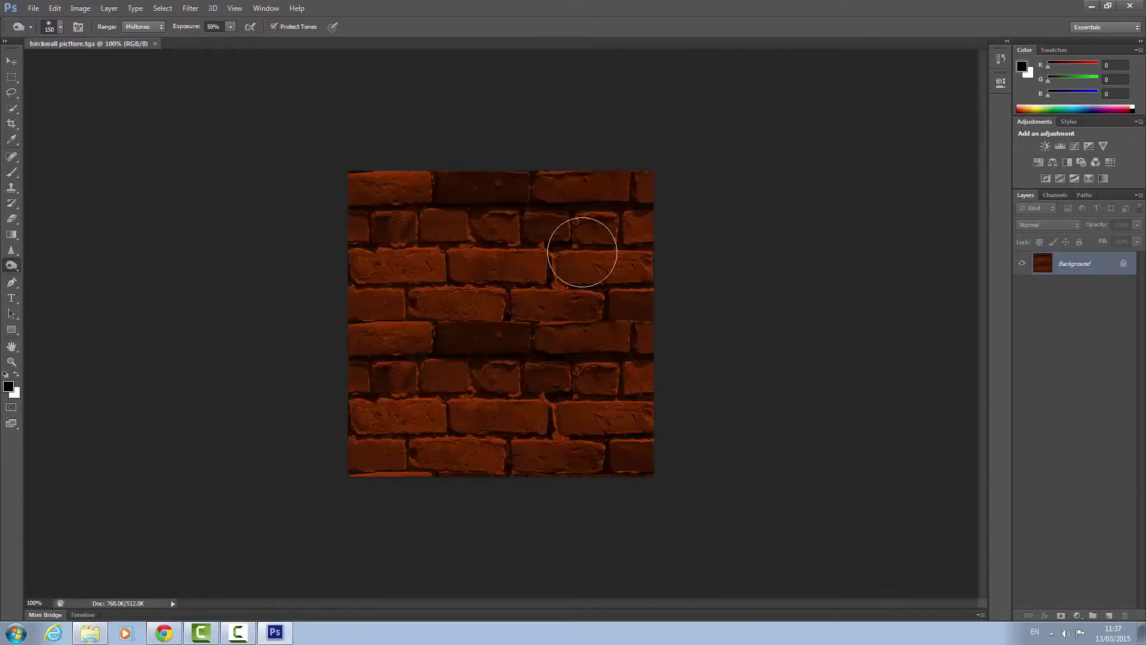
Step: Convert the Background into an editable layer named bricks
double_click(1122, 266)
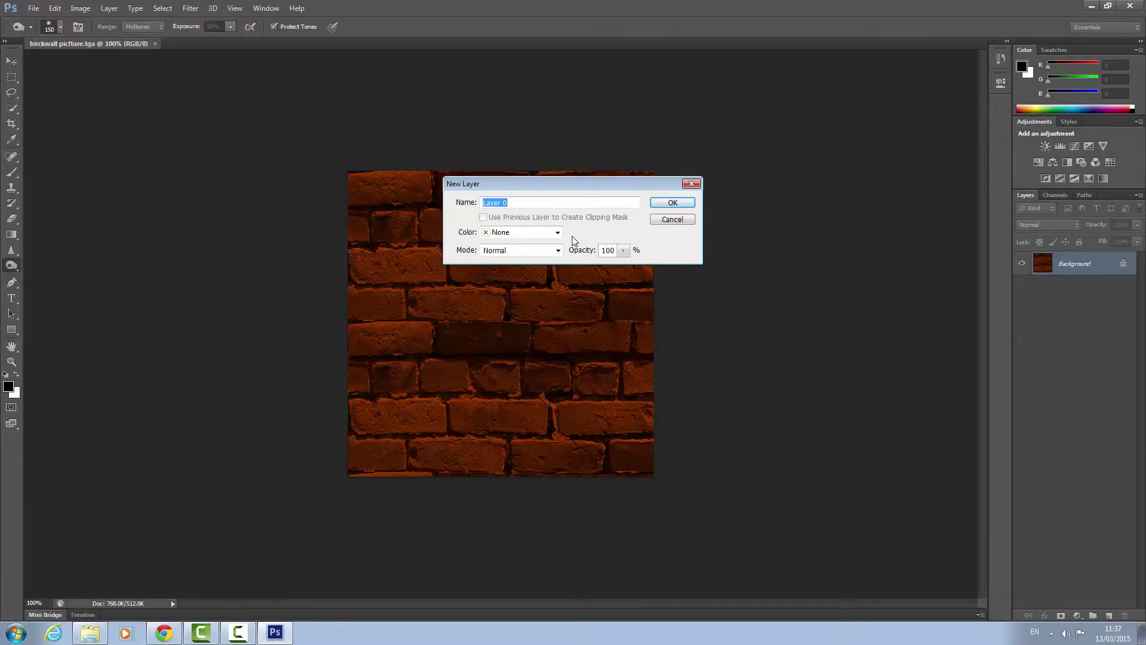
type("bricks")
left_click(673, 203)
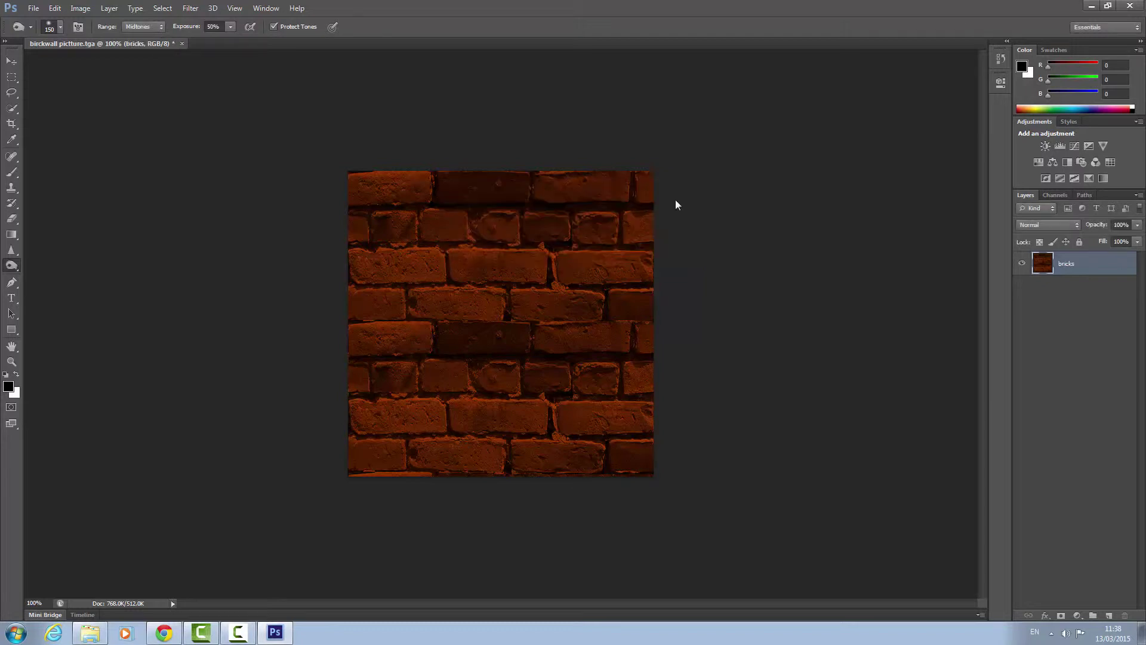
Step: Apply the NVIDIA NormalMapFilter with Biased RGB to bricks, then set its blend mode to Overlay
left_click(184, 13)
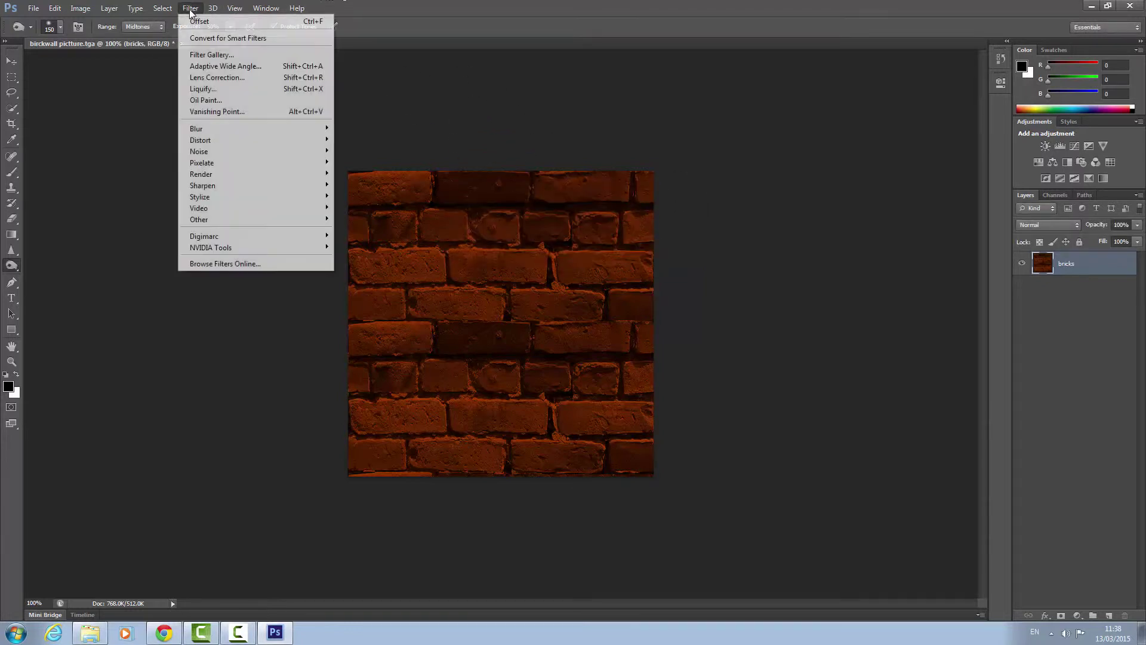
mouse_move(240, 246)
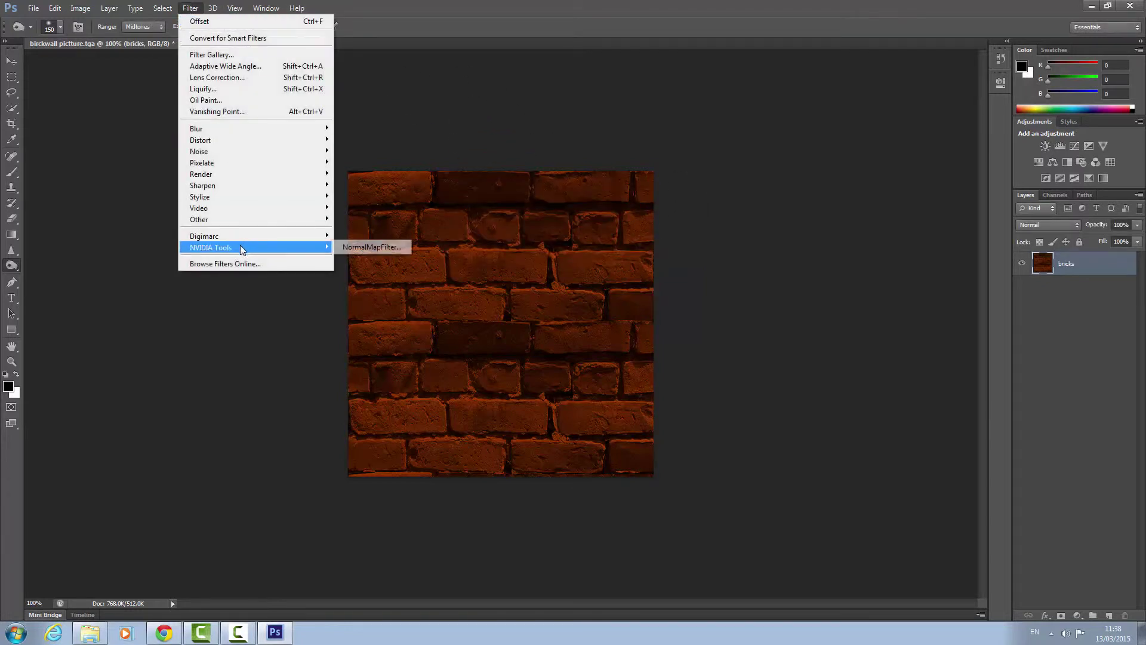
left_click(367, 248)
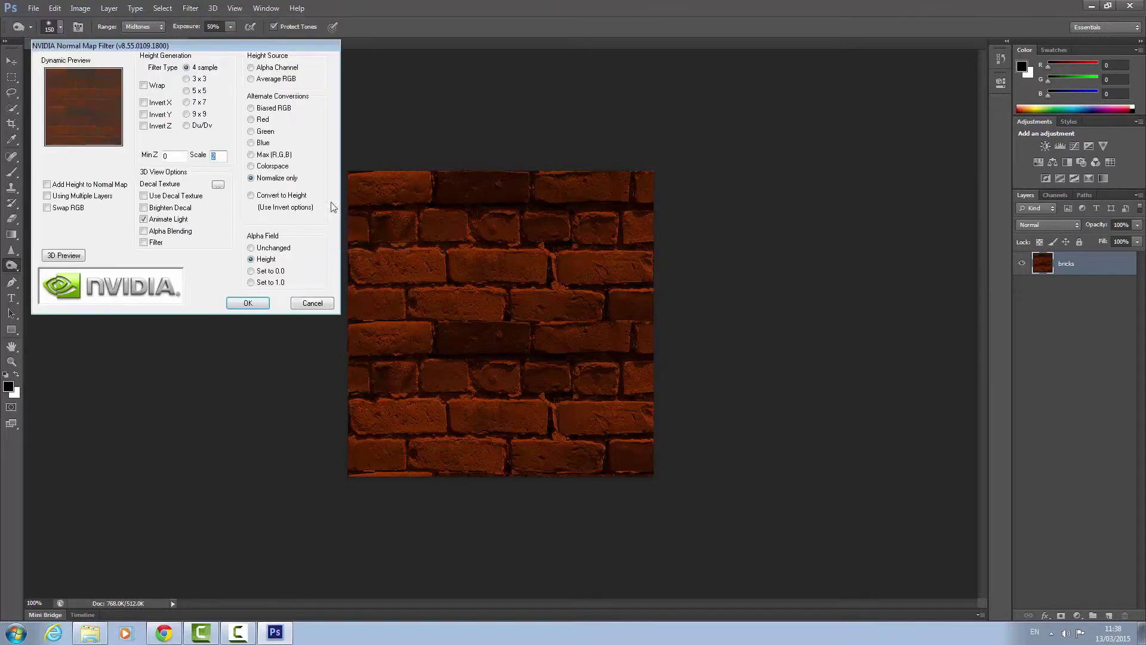
left_click(250, 110)
left_click(248, 303)
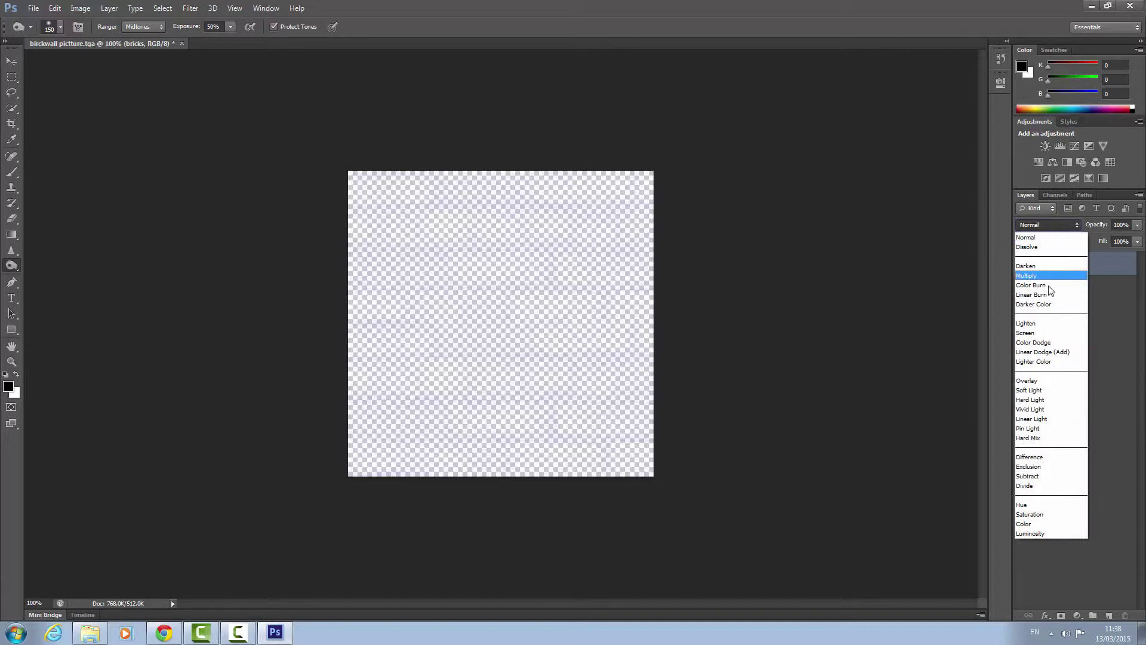
left_click(1031, 380)
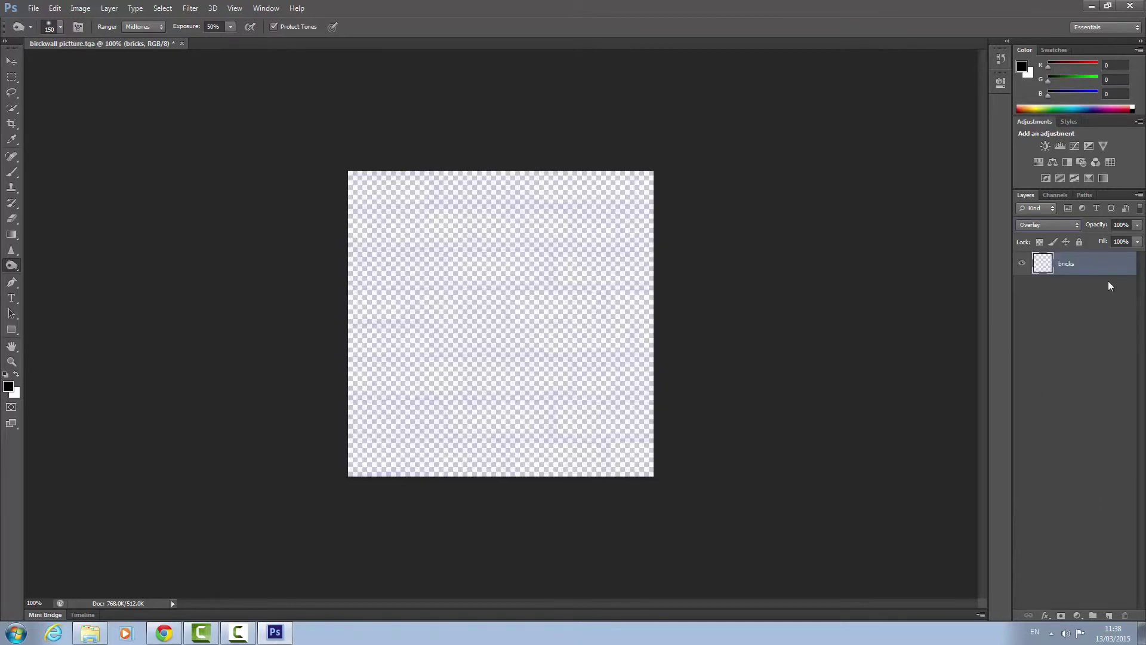
Step: Duplicate the bricks layer repeatedly, creating bricks copy through bricks copy 4
right_click(1090, 263)
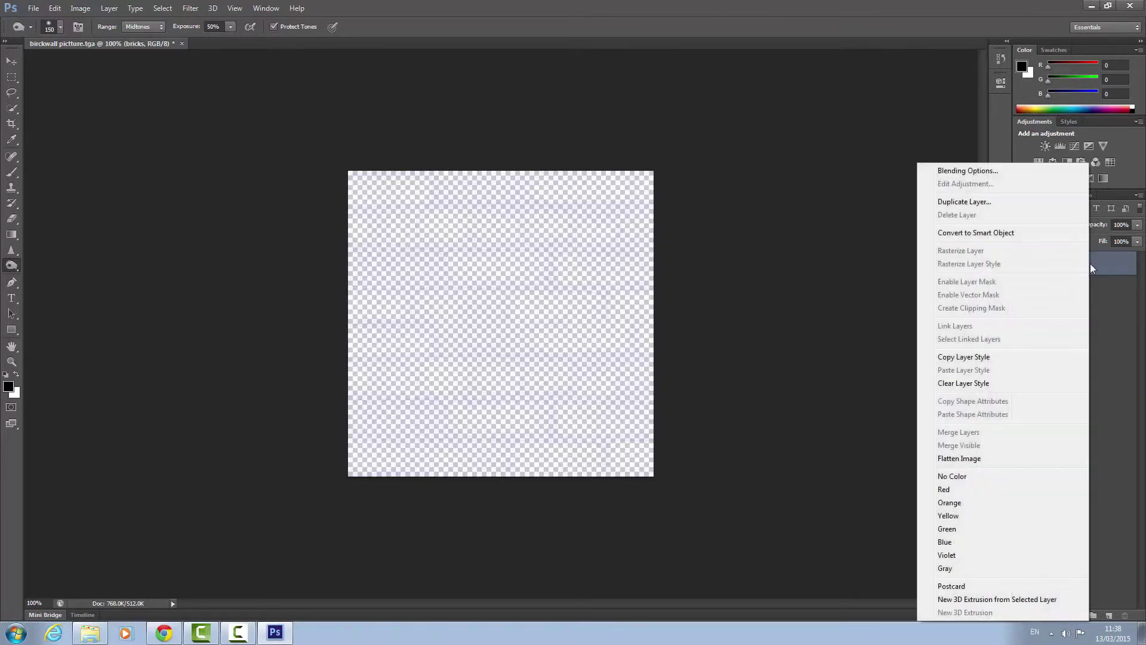
left_click(964, 202)
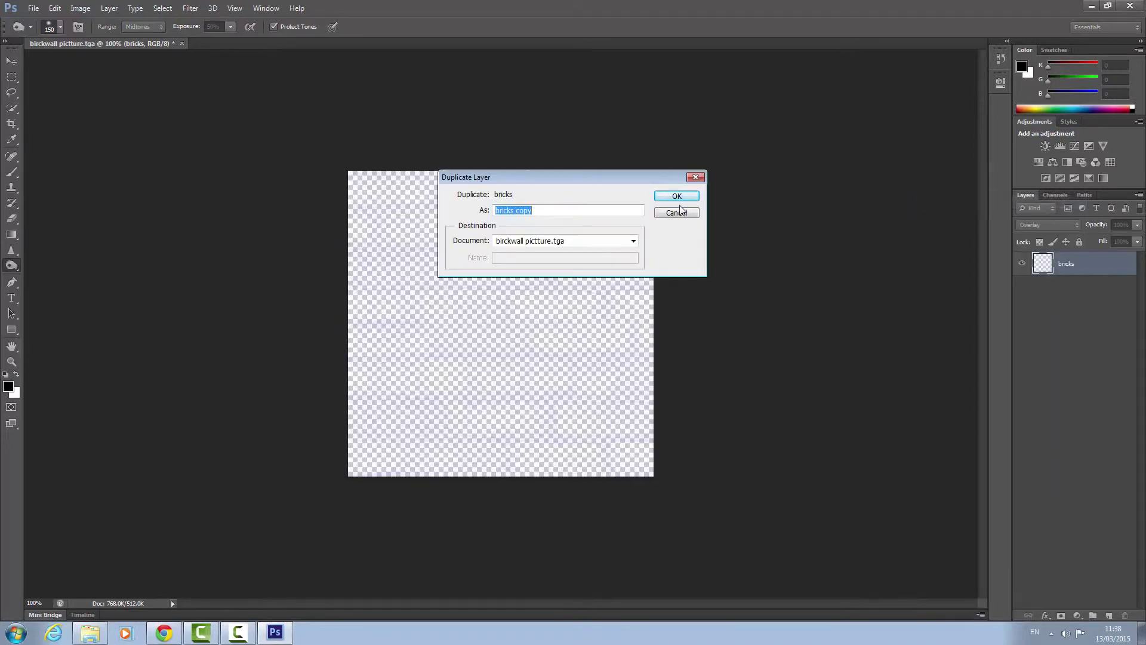
left_click(674, 195)
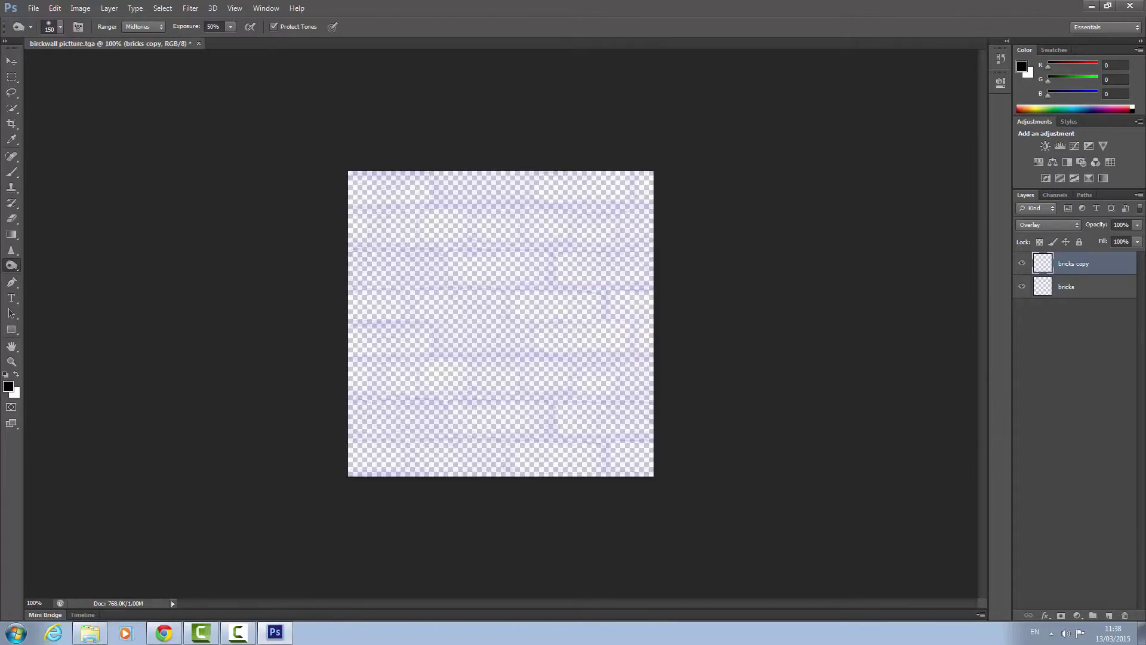
right_click(1092, 264)
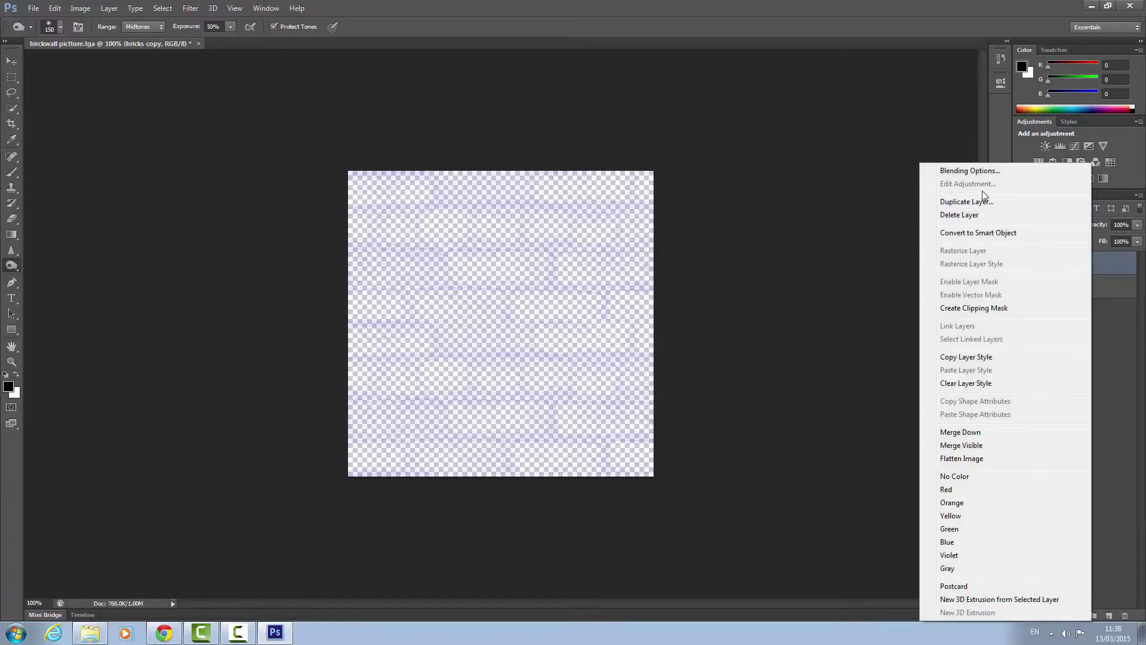
left_click(985, 204)
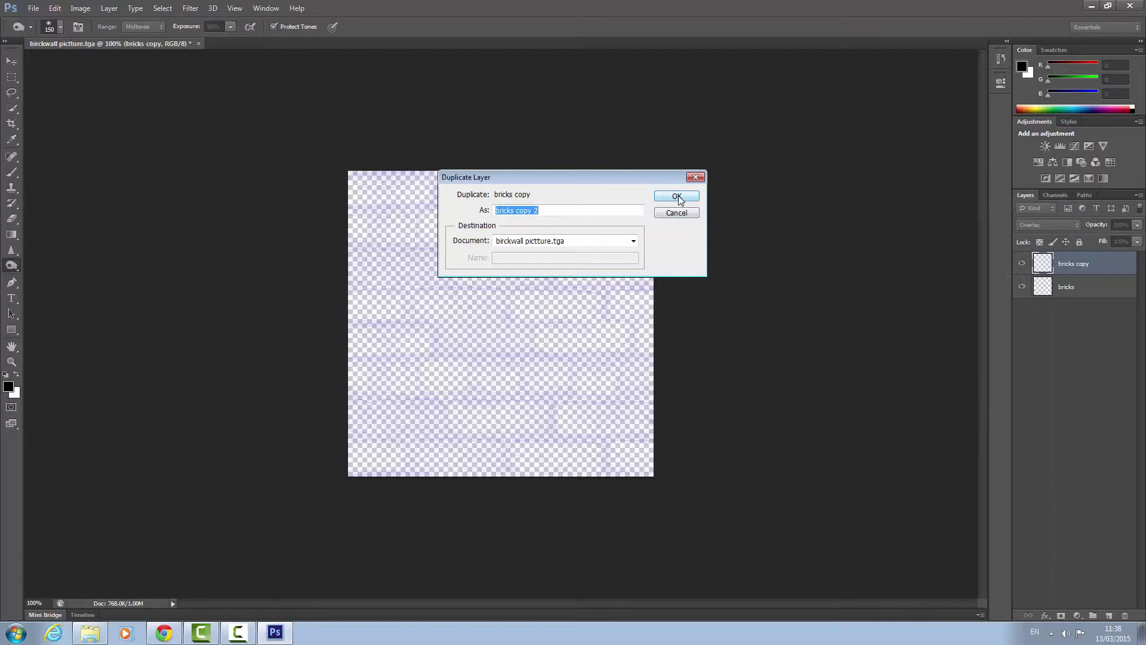
left_click(678, 199)
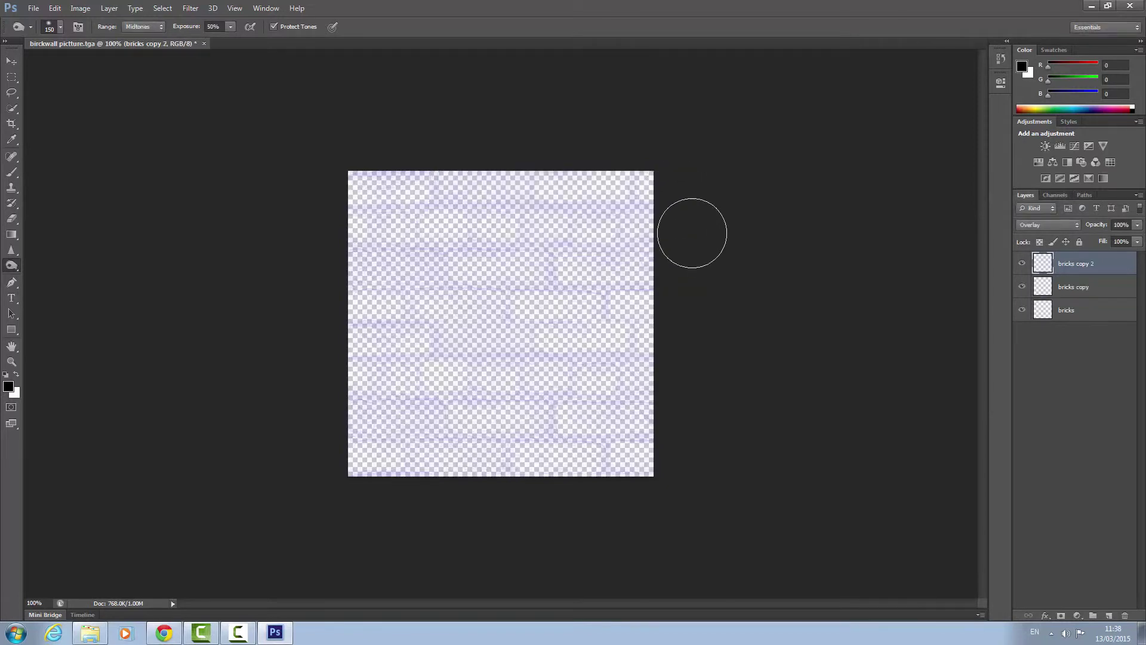
right_click(1102, 270)
left_click(1003, 203)
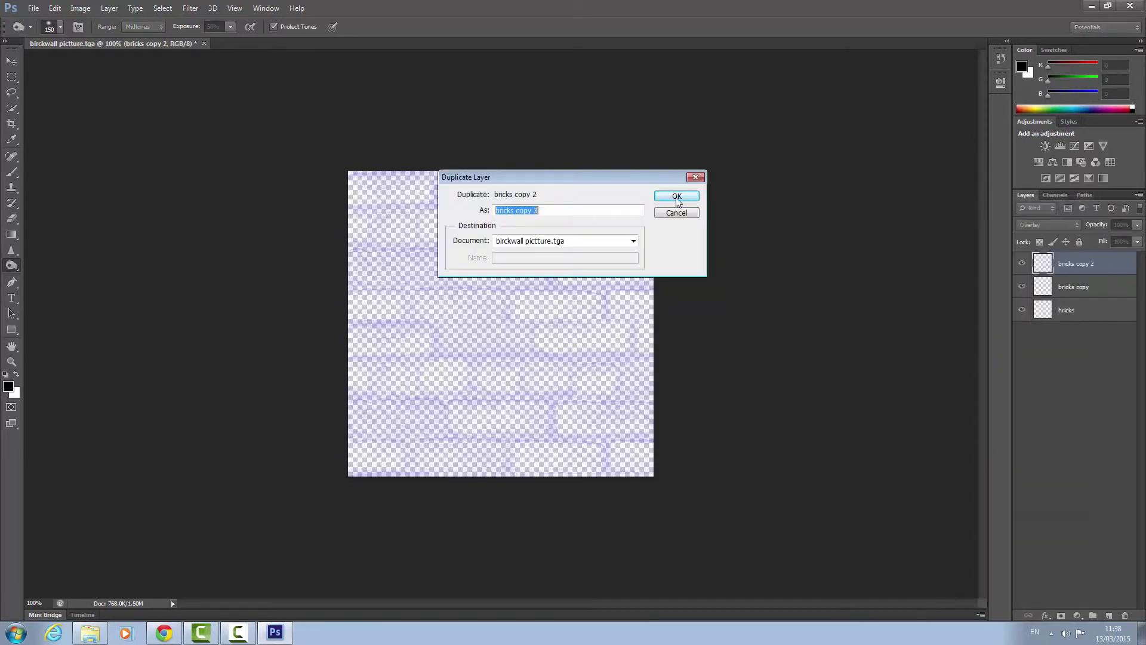
key("Return")
right_click(1064, 263)
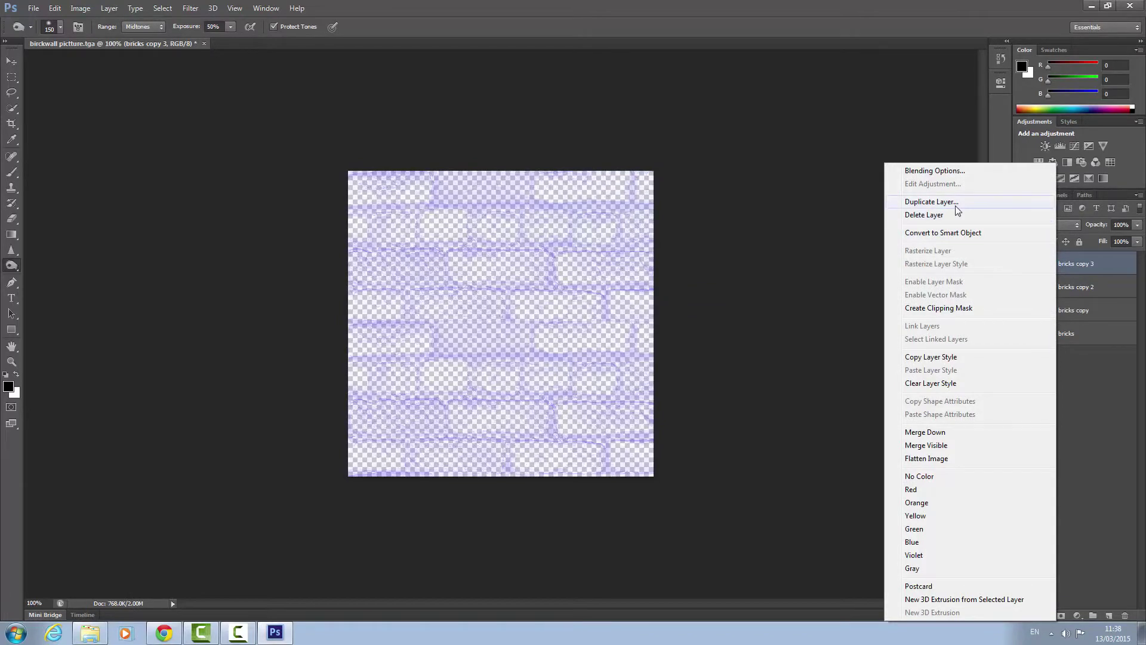
left_click(1002, 204)
left_click(677, 196)
Step: Keep duplicating the top layer to create bricks copy 5 through bricks copy 8
right_click(1064, 263)
left_click(950, 204)
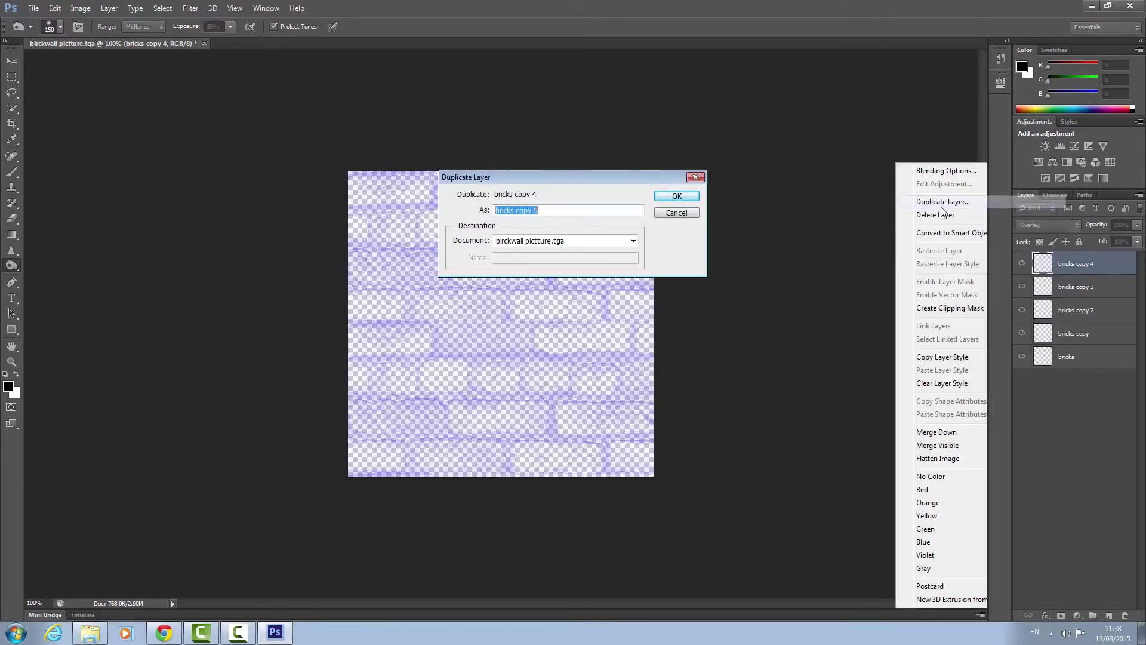
left_click(684, 195)
right_click(1063, 263)
left_click(951, 203)
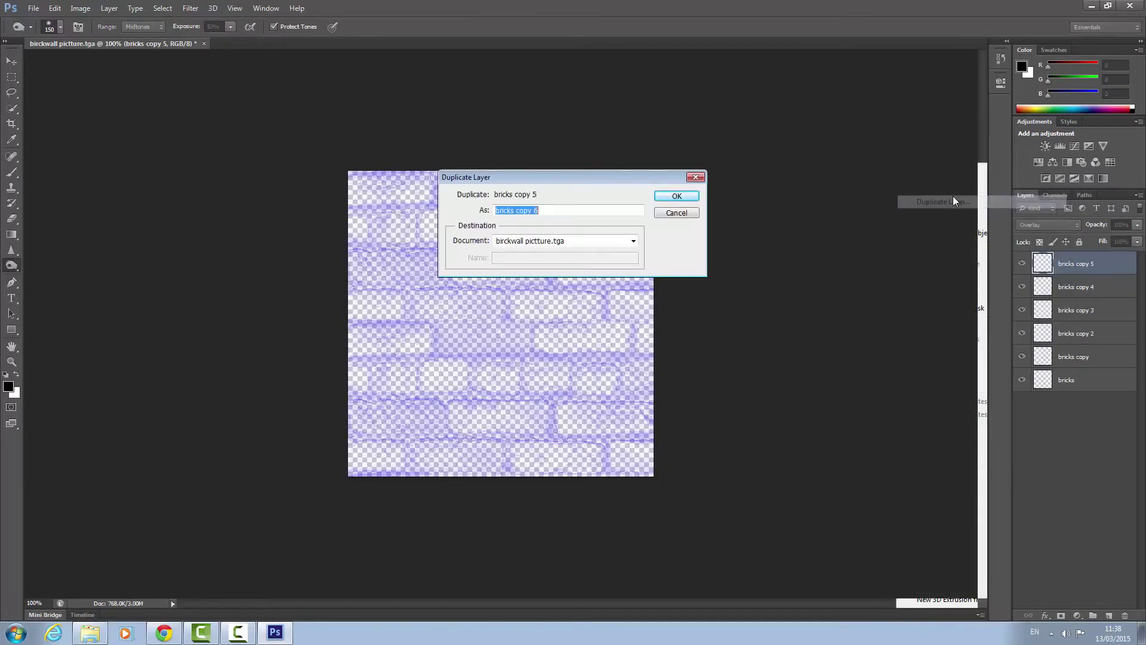
left_click(673, 200)
right_click(1063, 263)
left_click(994, 204)
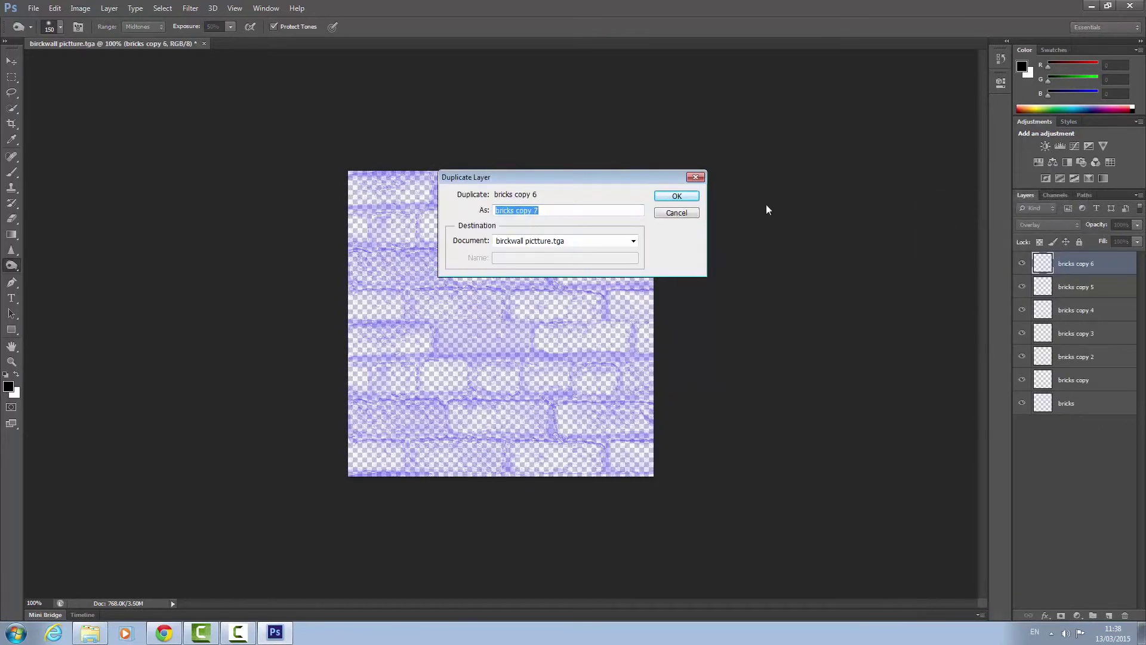
left_click(677, 195)
right_click(1077, 266)
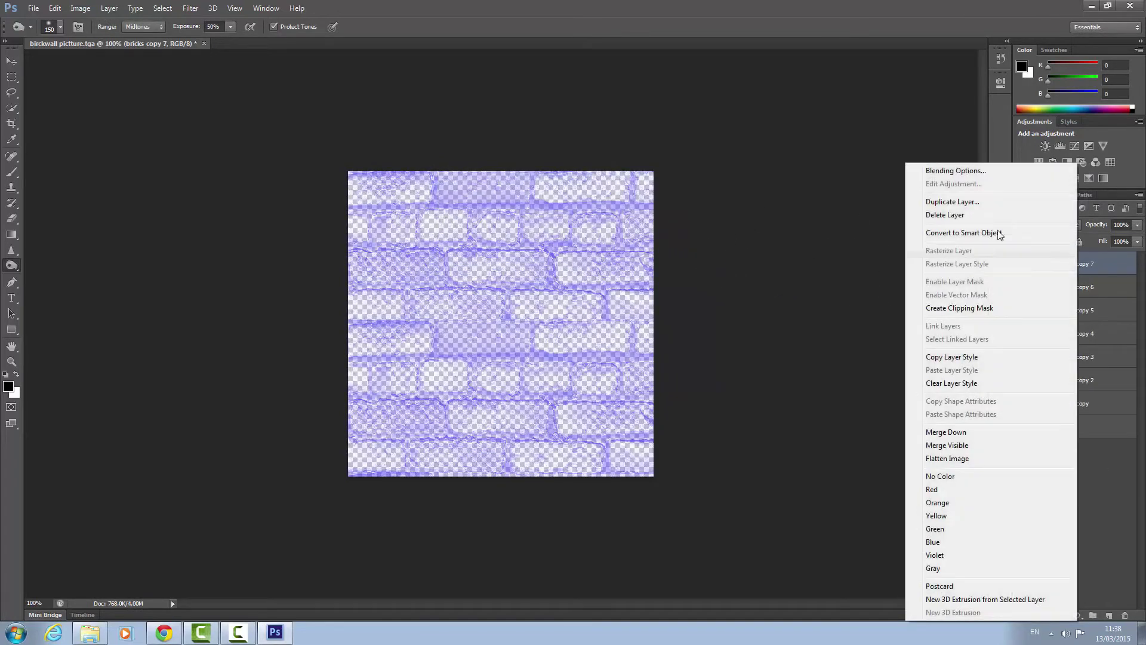
left_click(978, 202)
left_click(678, 196)
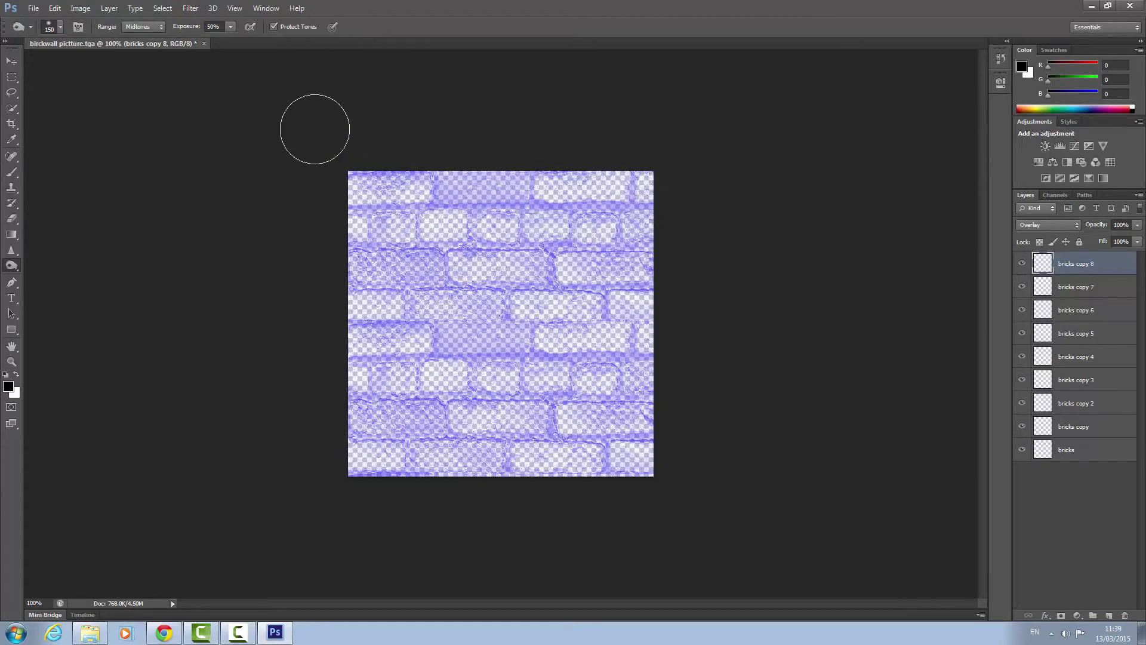
Step: Run the NVIDIA NormalMapFilter again on bricks copy 8 using Normalize only
left_click(187, 12)
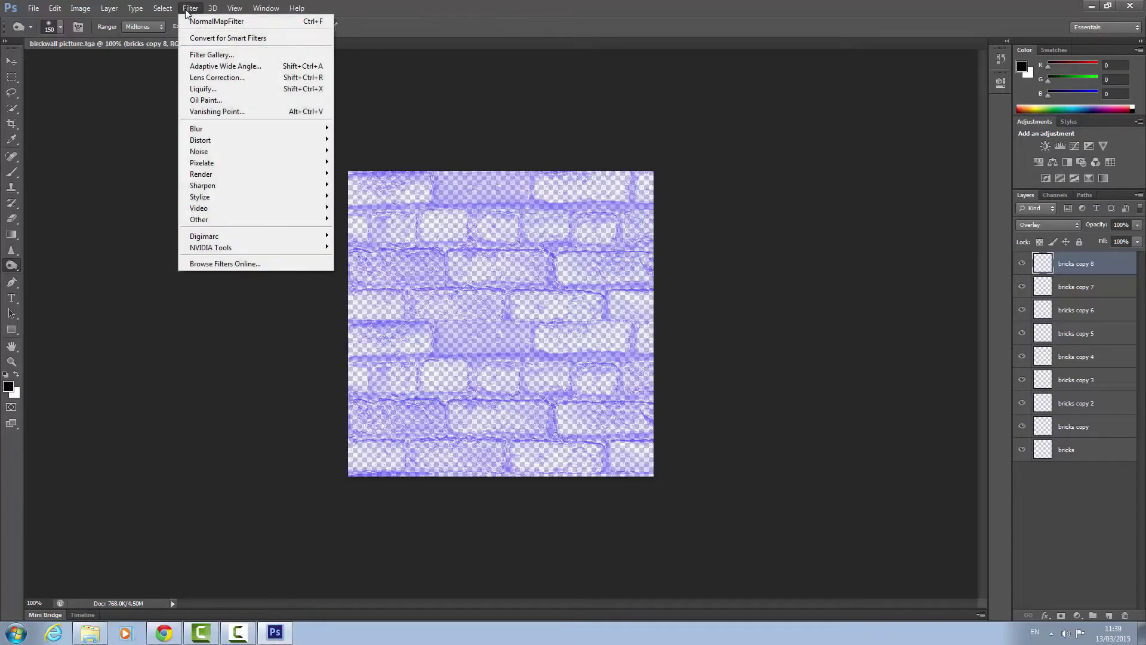
mouse_move(230, 246)
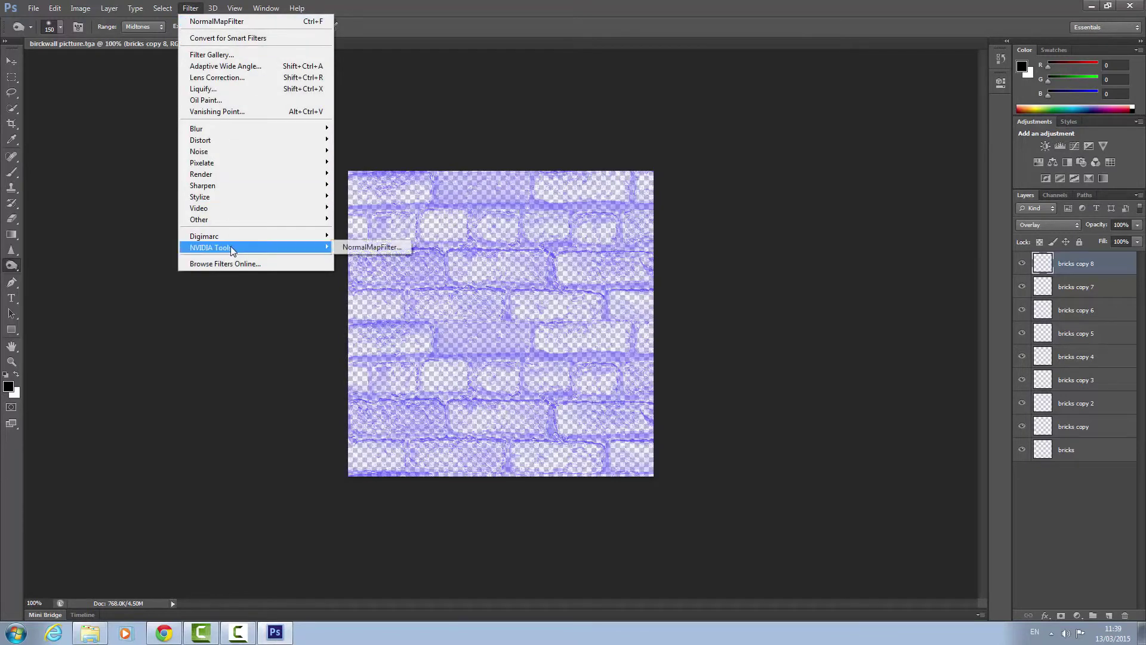
left_click(357, 249)
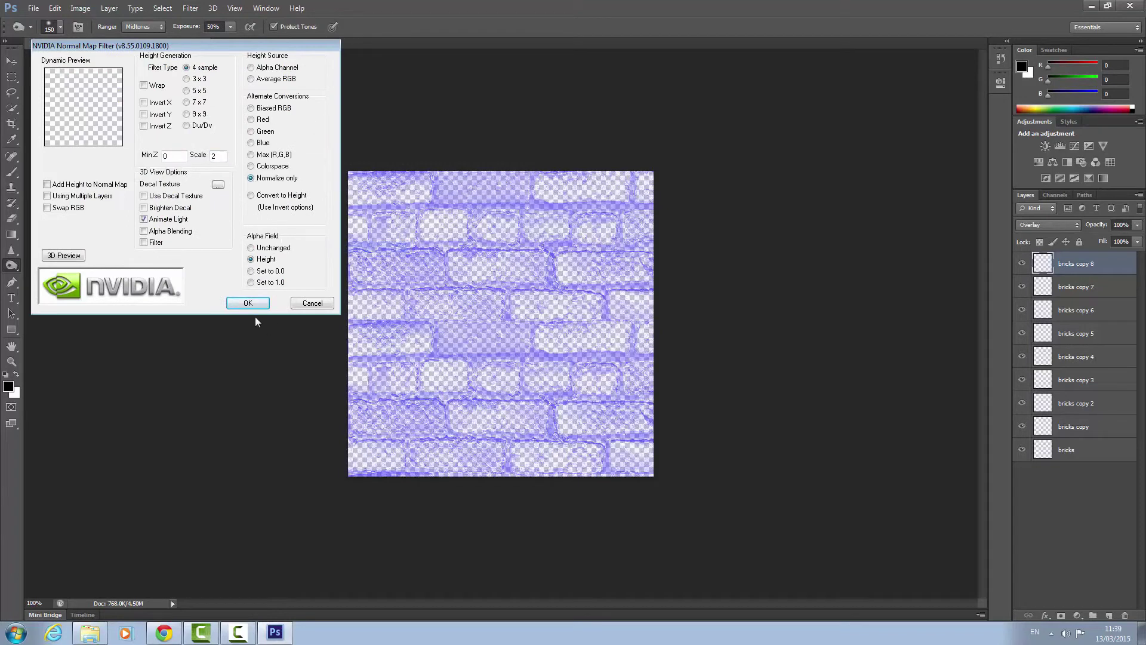
left_click(248, 303)
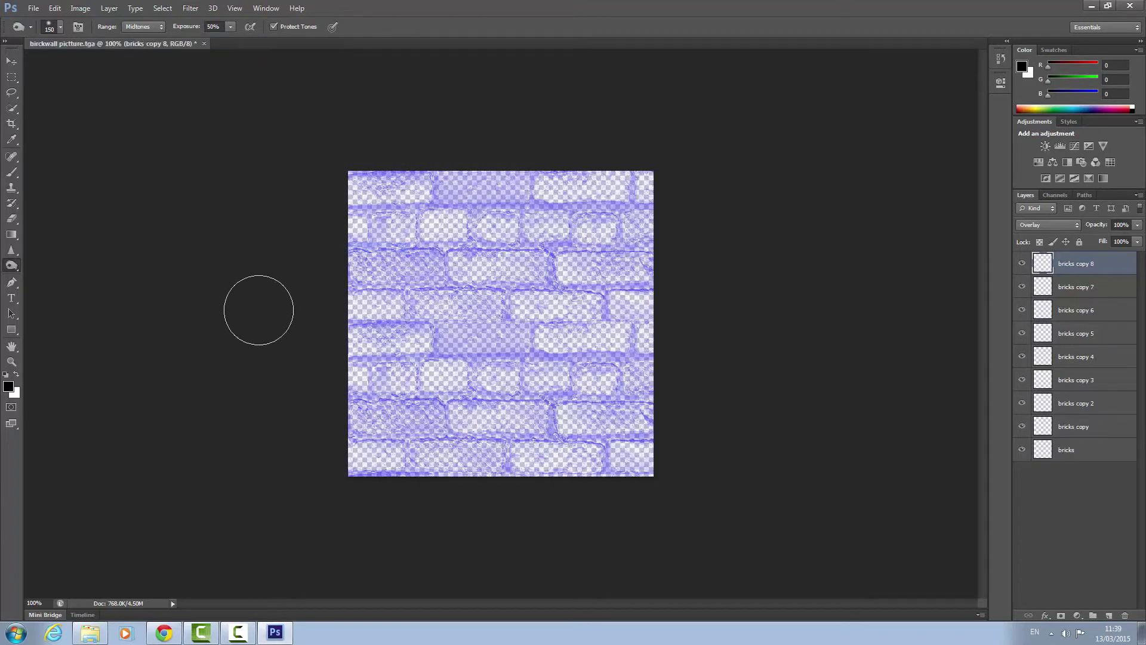
Step: Save the normal map as a 32 bits/pixel Targa copy named birckwallNRM.tga
left_click(33, 8)
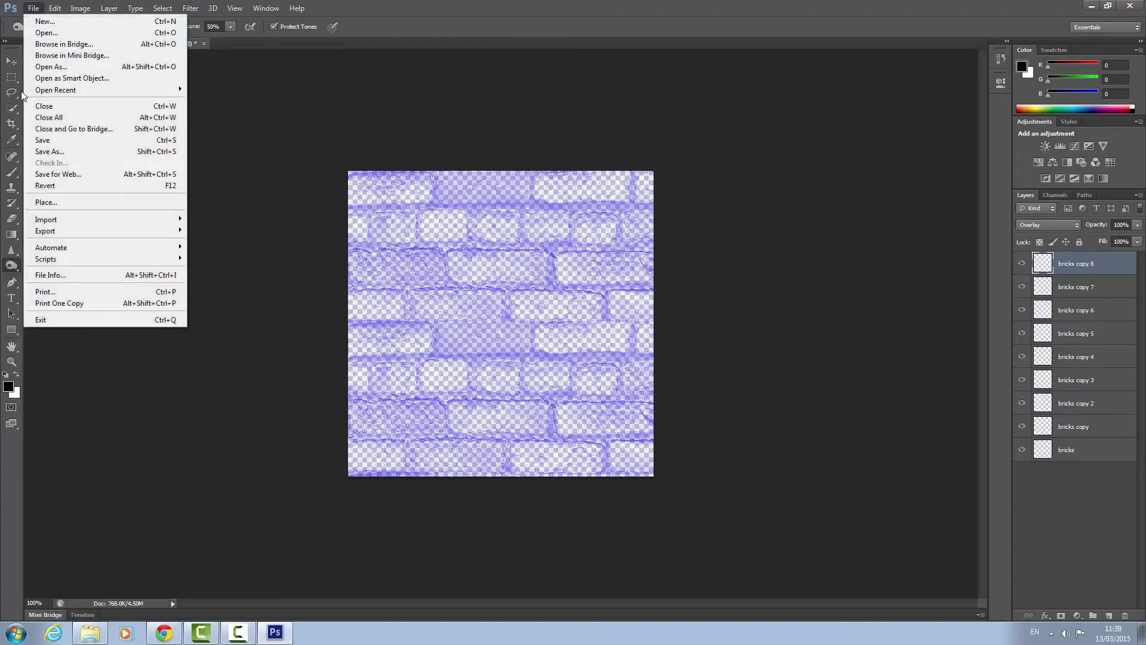
left_click(57, 153)
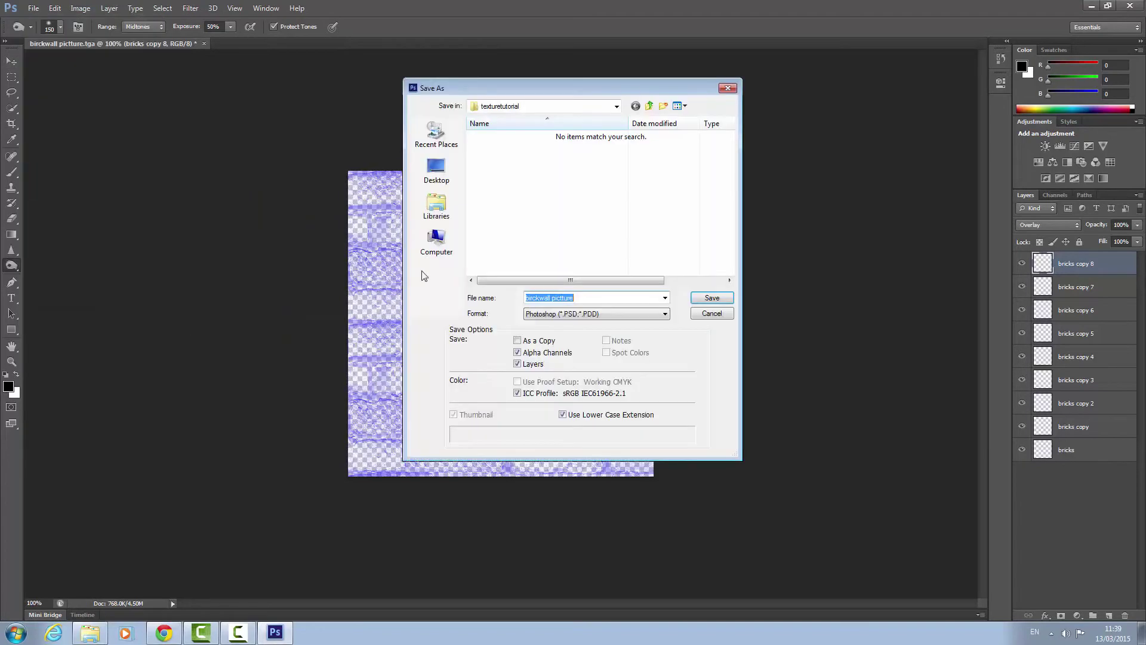
left_click(607, 313)
left_click(549, 488)
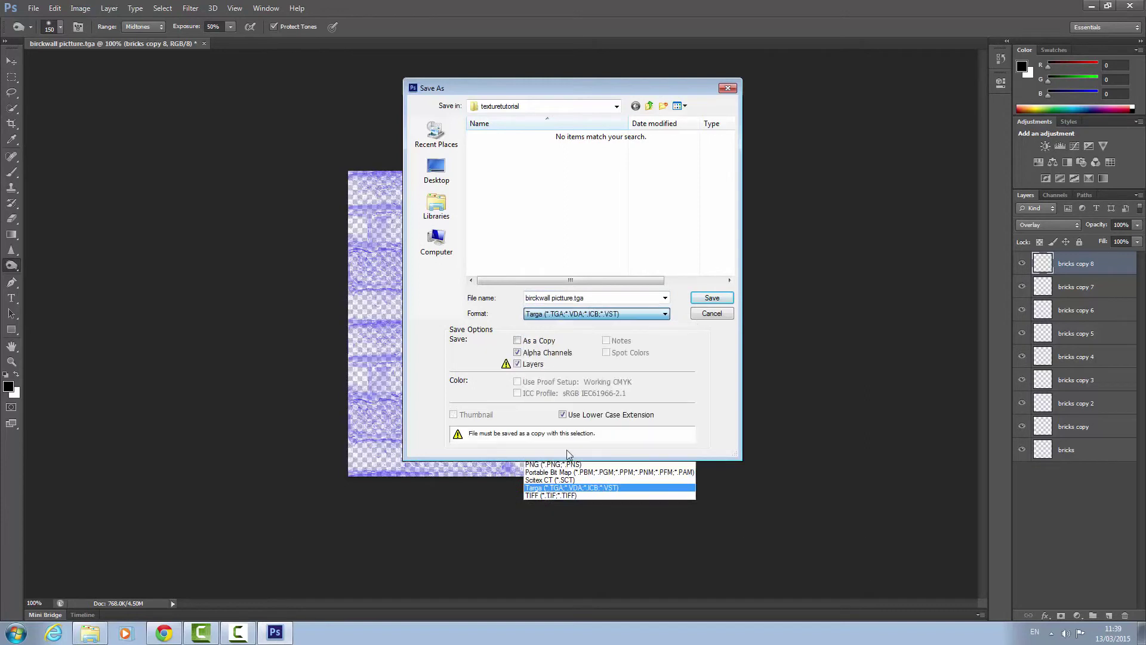
double_click(560, 299)
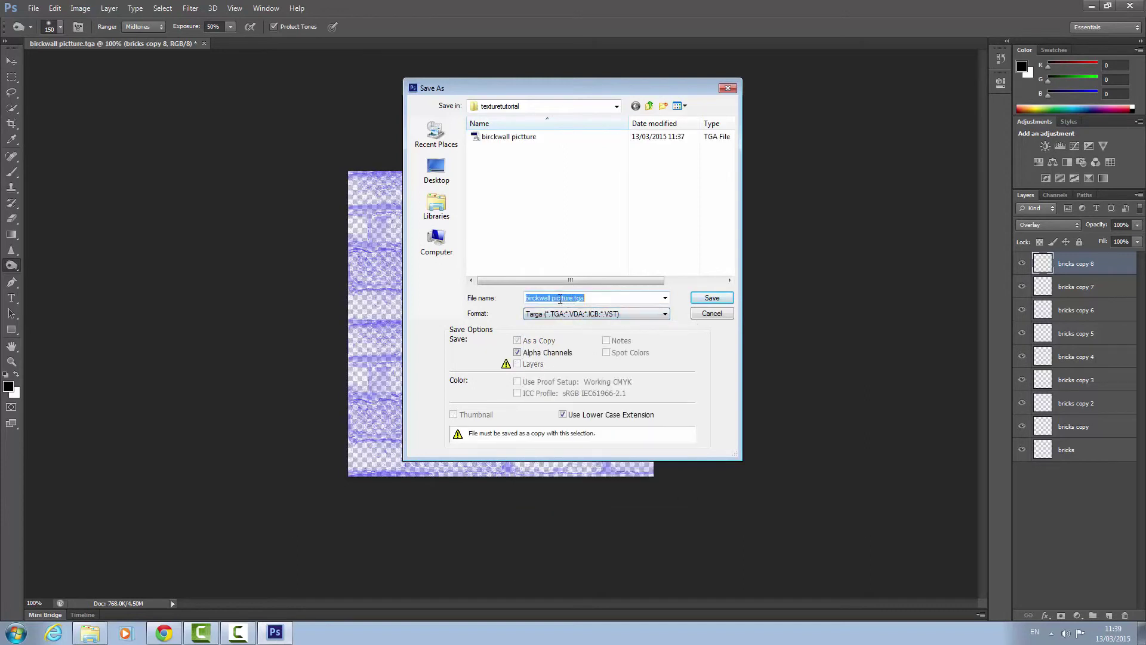
left_click(573, 300)
key("BackSpace")
key("BackSpace")
key("BackSpace")
key("BackSpace")
key("BackSpace")
key("BackSpace")
key("BackSpace")
key("BackSpace")
key("BackSpace")
type("NRN")
left_click(720, 298)
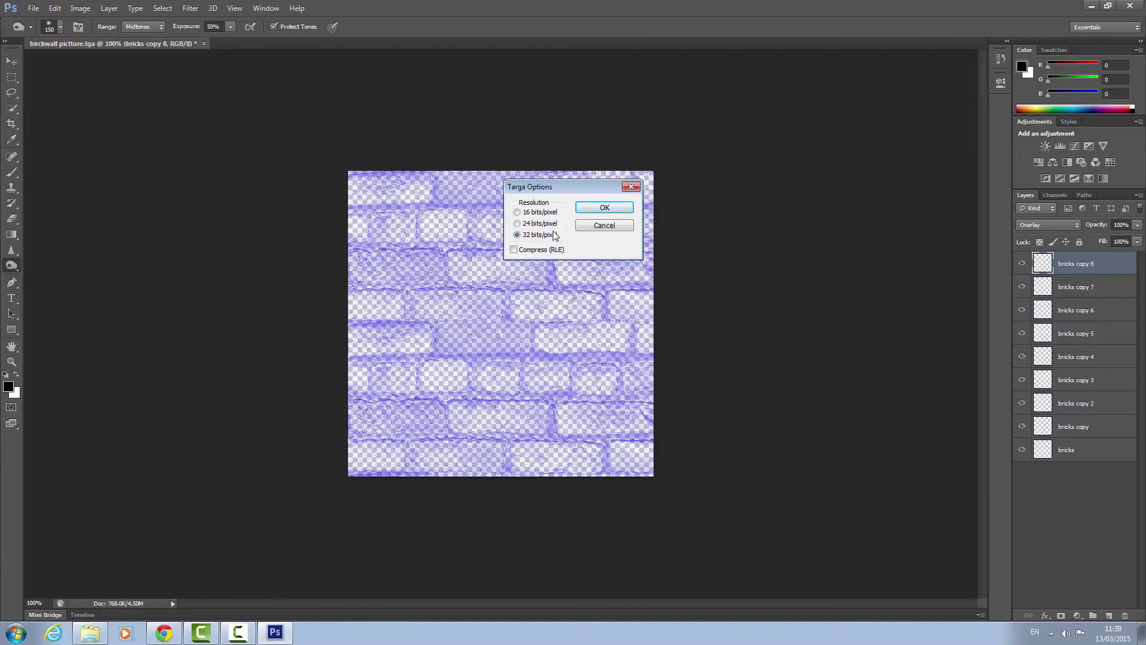
left_click(595, 208)
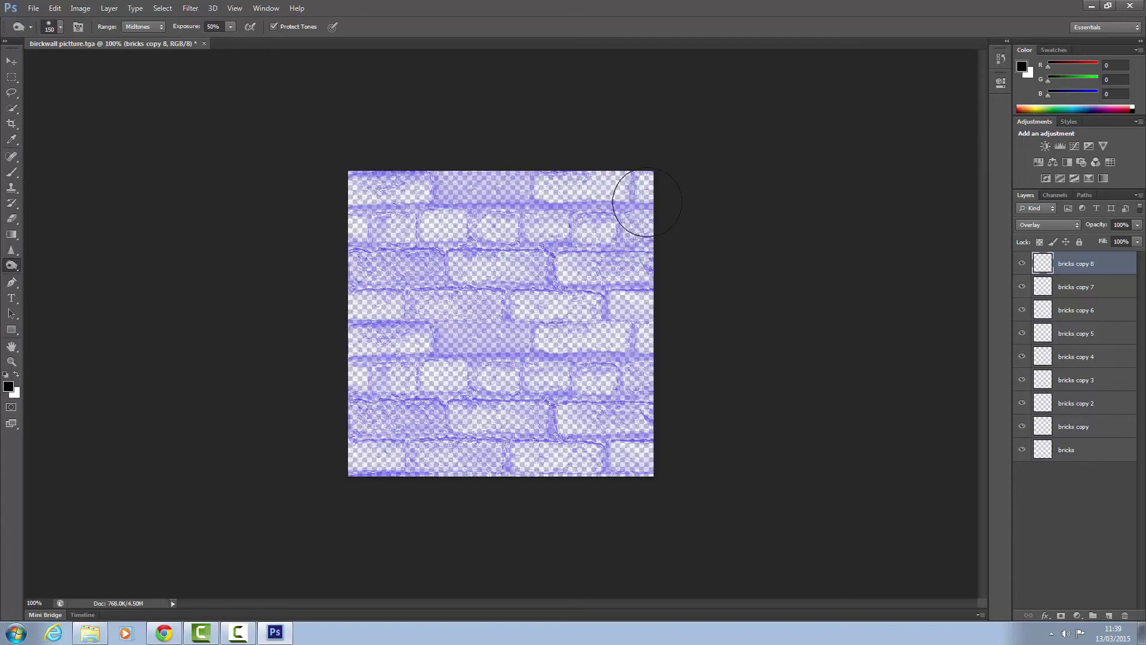